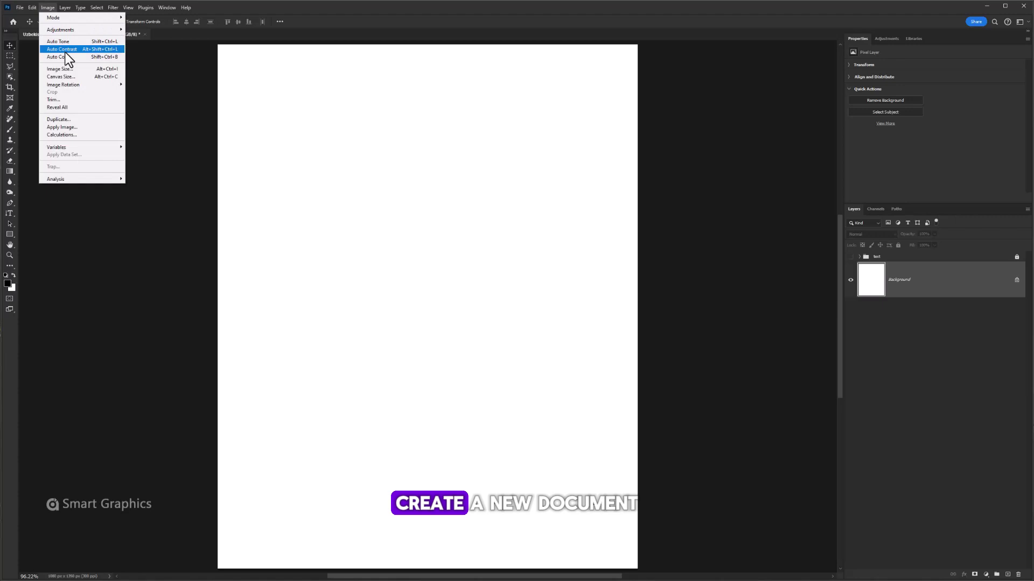
Step: Cover the canvas with a light grey #c1c1c1 Solid Color fill layer
{"action": "left_click", "coordinate": [76, 71]}
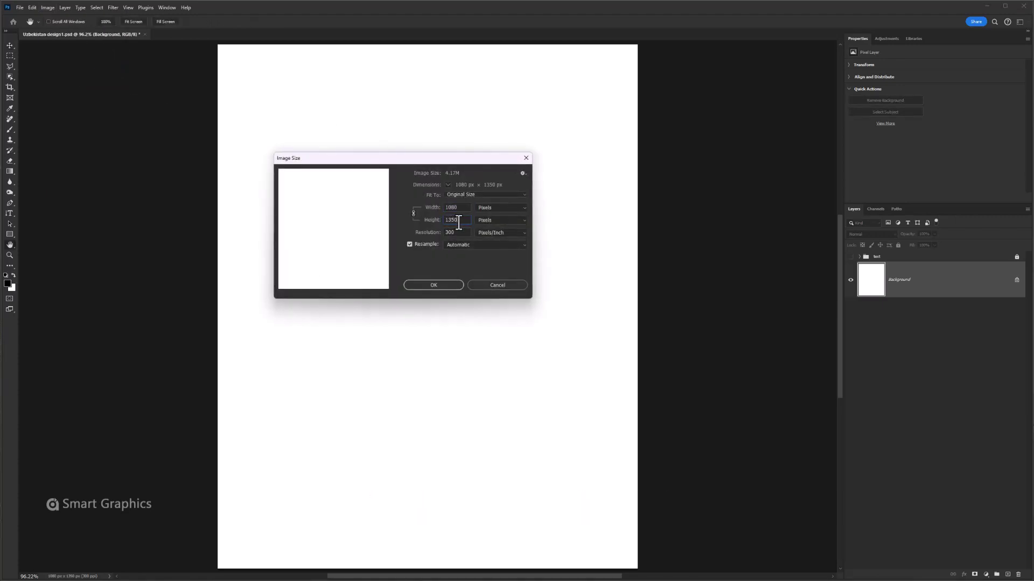
{"action": "left_click", "coordinate": [496, 286]}
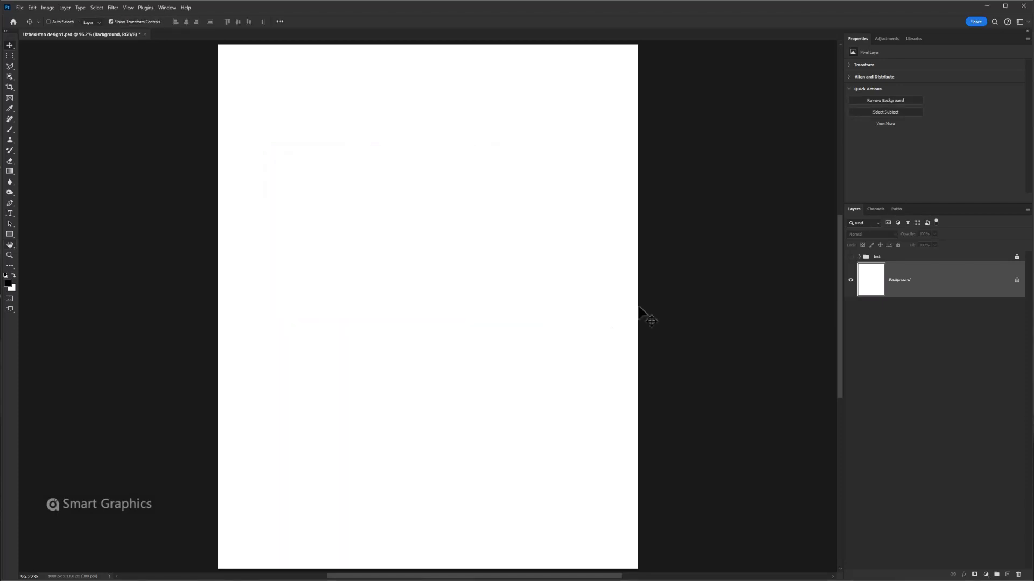
{"action": "left_click", "coordinate": [985, 574]}
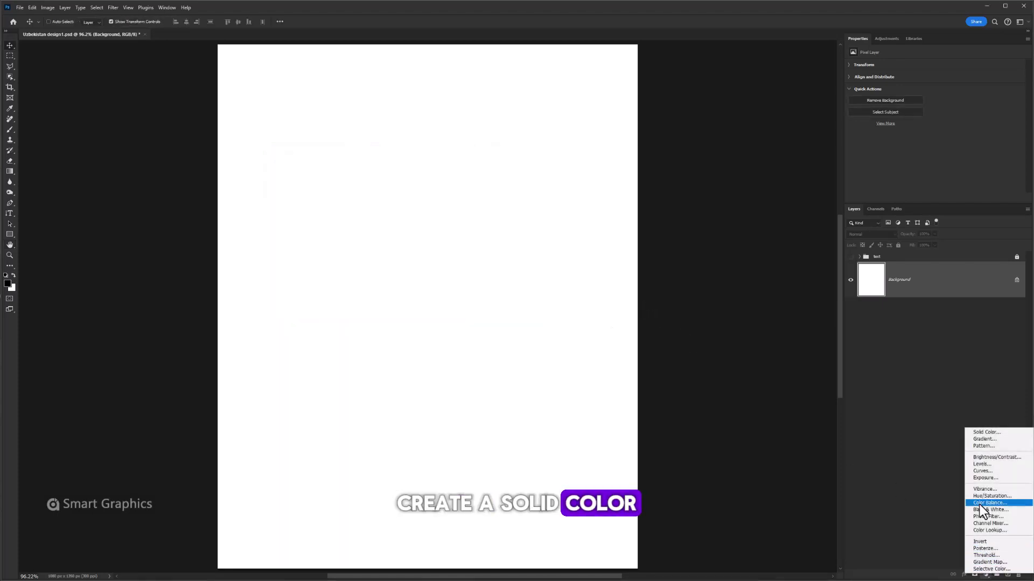
{"action": "left_click", "coordinate": [986, 432]}
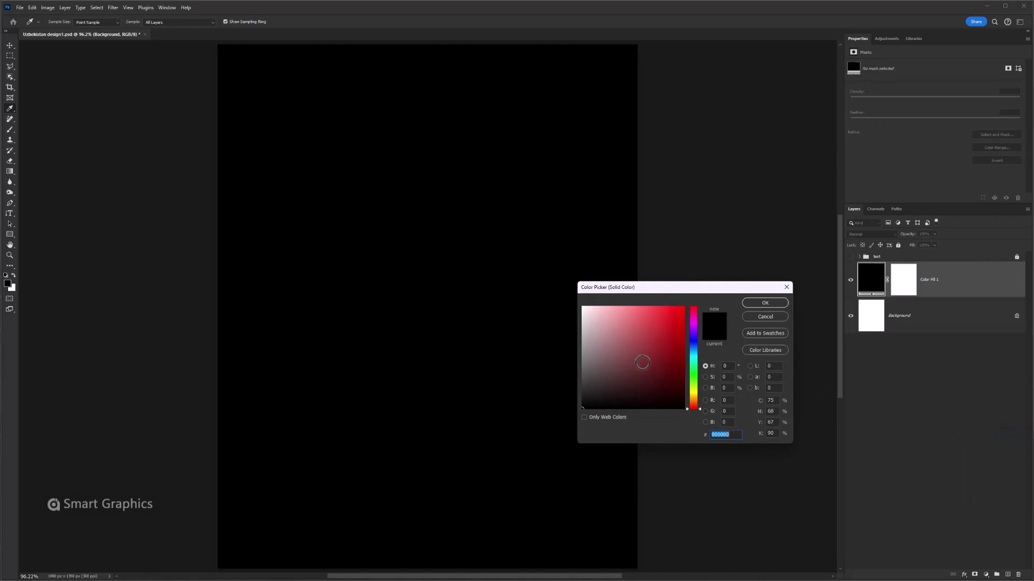
{"action": "type", "text": "c1c1c1"}
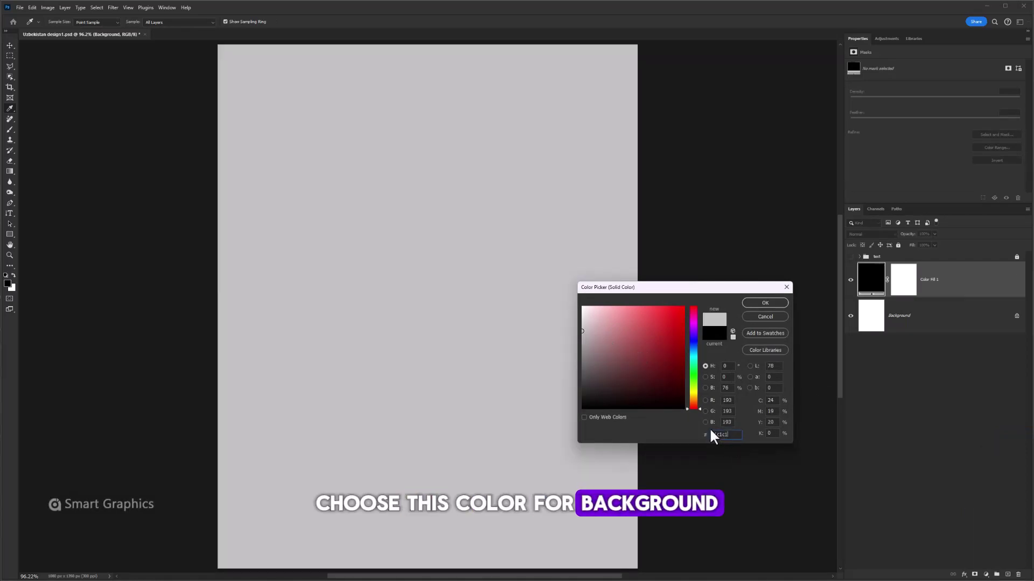
{"action": "left_click", "coordinate": [766, 301]}
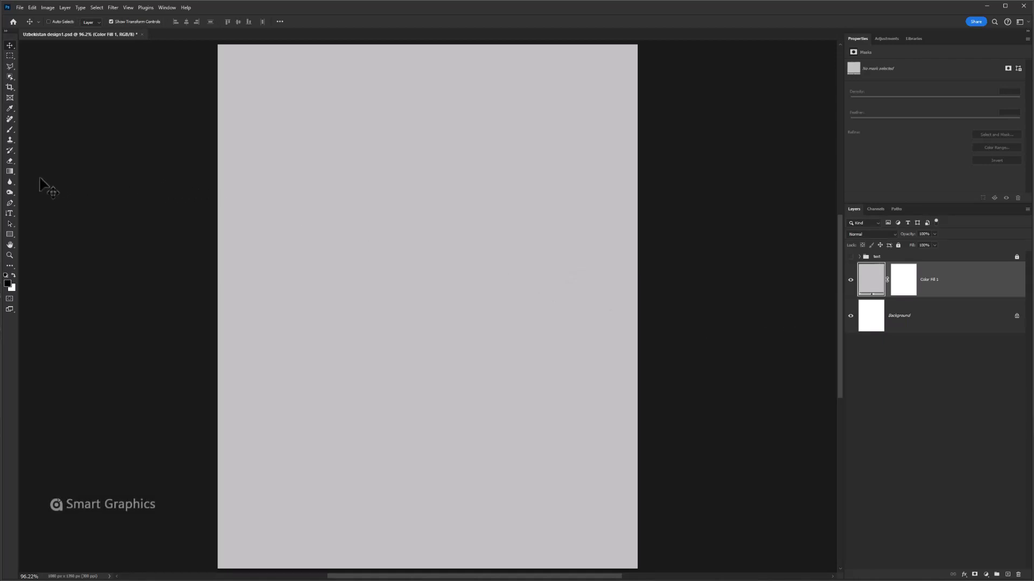
Step: Set the Horizontal Type Tool's font to Baskerville Old Face
{"action": "left_click", "coordinate": [9, 213]}
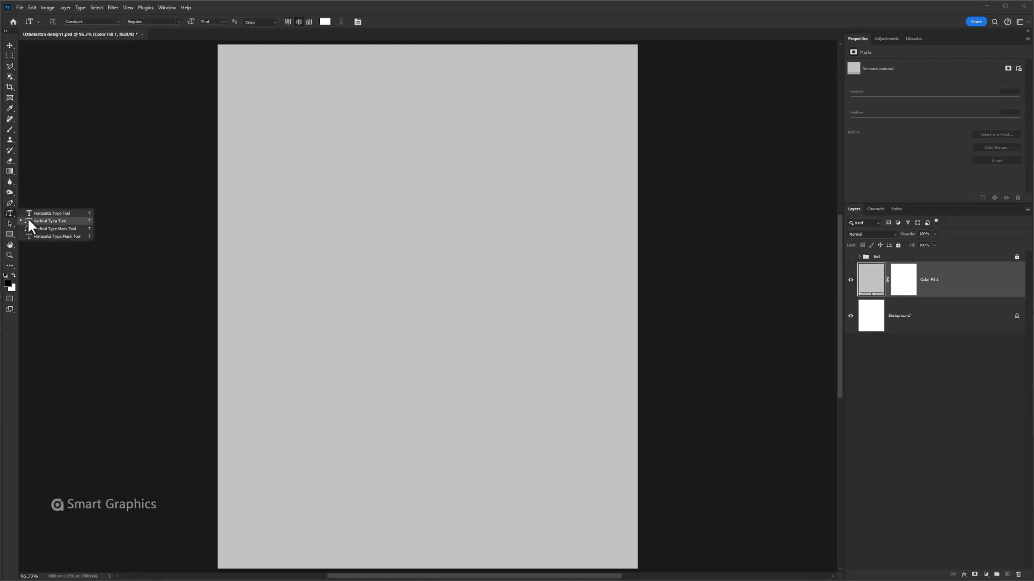
{"action": "left_click", "coordinate": [34, 215]}
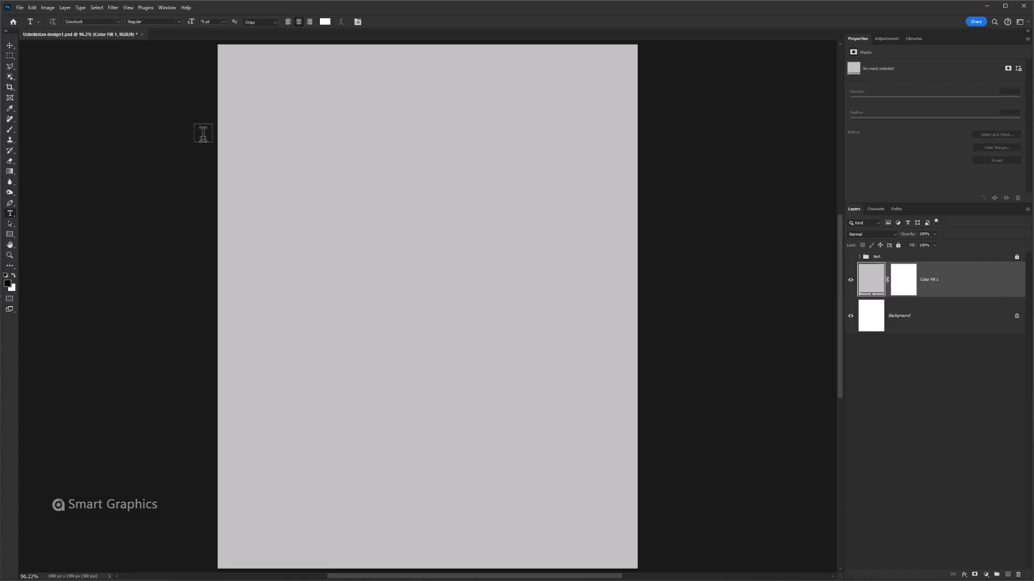
{"action": "left_click", "coordinate": [119, 21]}
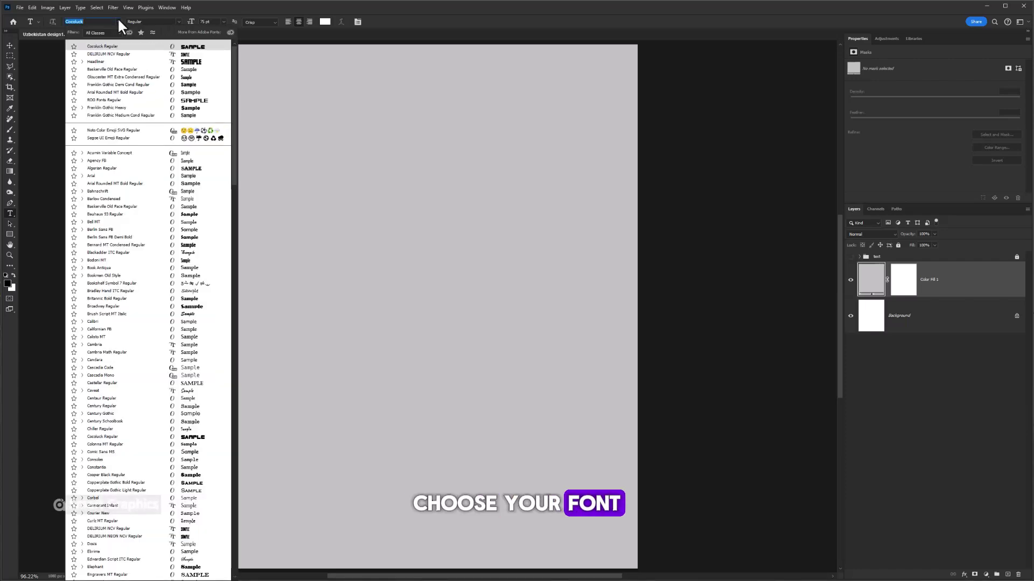
{"action": "type", "text": "Baskerville Old Face"}
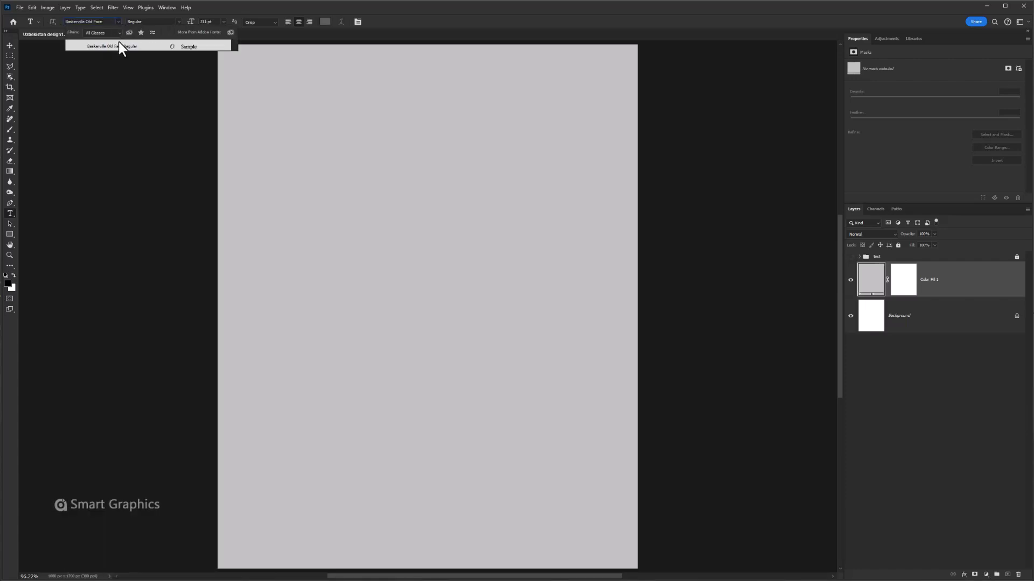
{"action": "left_click", "coordinate": [116, 46]}
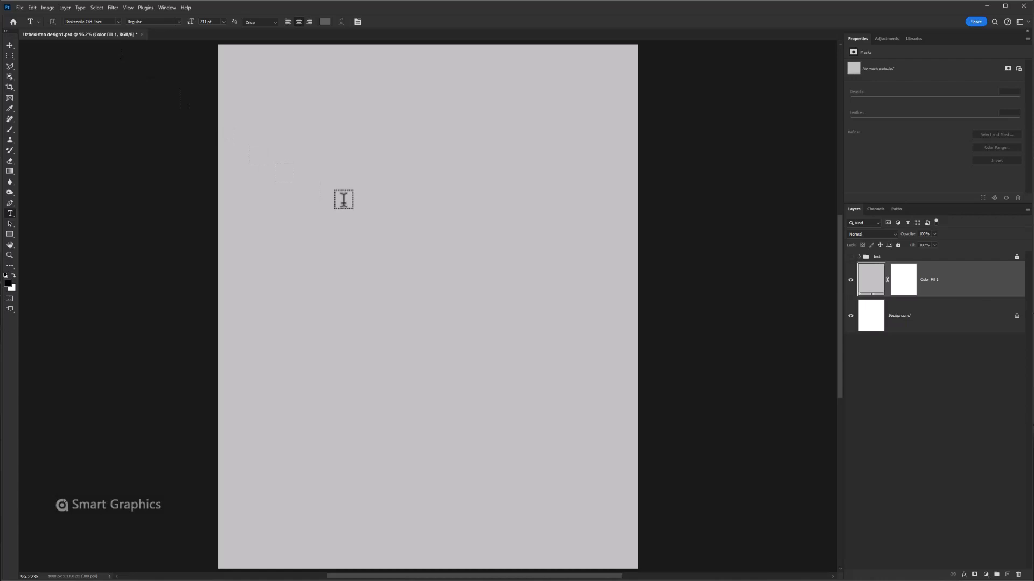
Step: Type a capital U on the canvas and move it toward the centre
{"action": "left_click", "coordinate": [409, 264]}
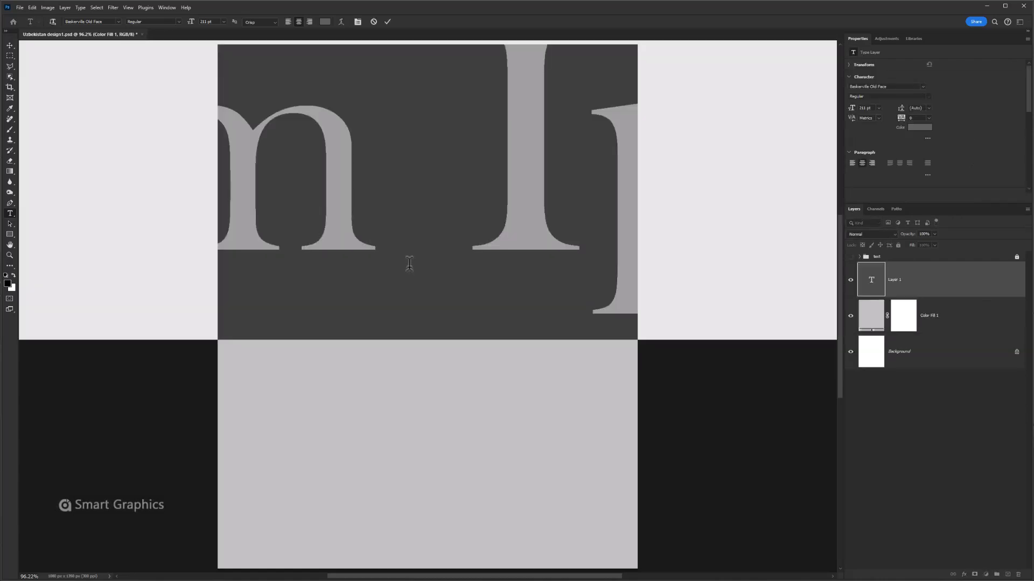
{"action": "type", "text": "U"}
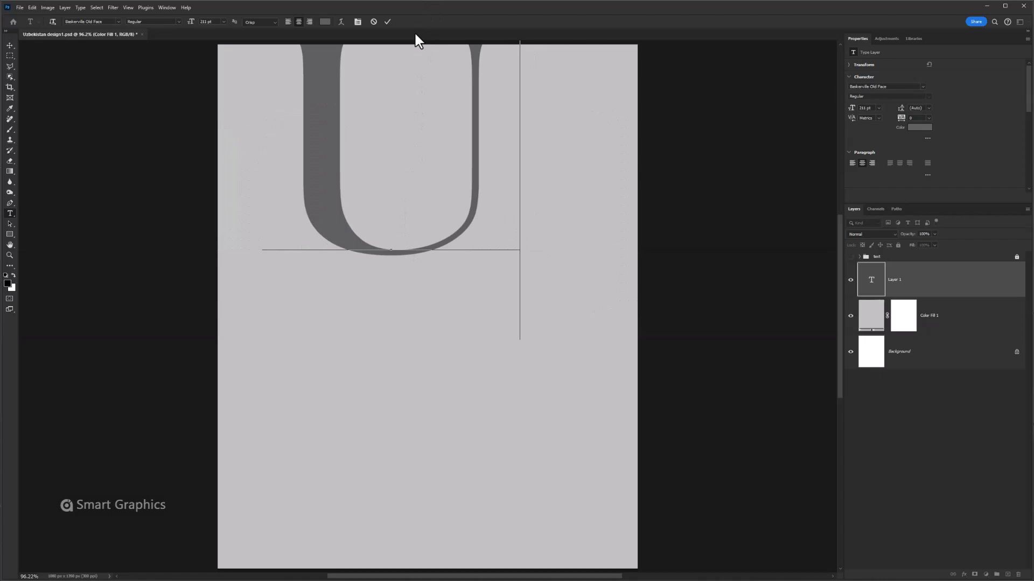
{"action": "left_click", "coordinate": [388, 22]}
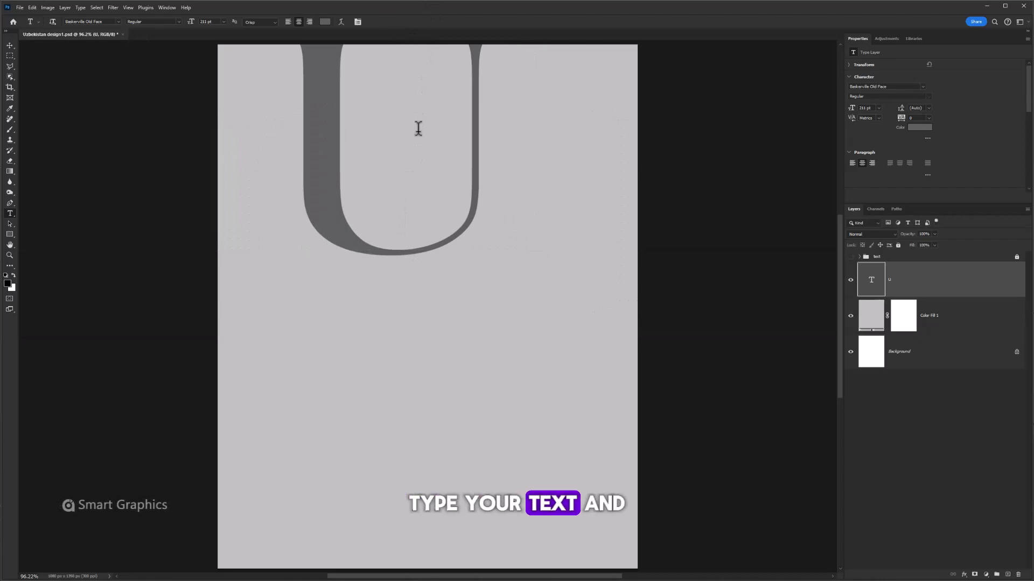
{"action": "key", "text": "v"}
{"action": "left_click_drag", "start_coordinate": [471, 173], "coordinate": [506, 315]}
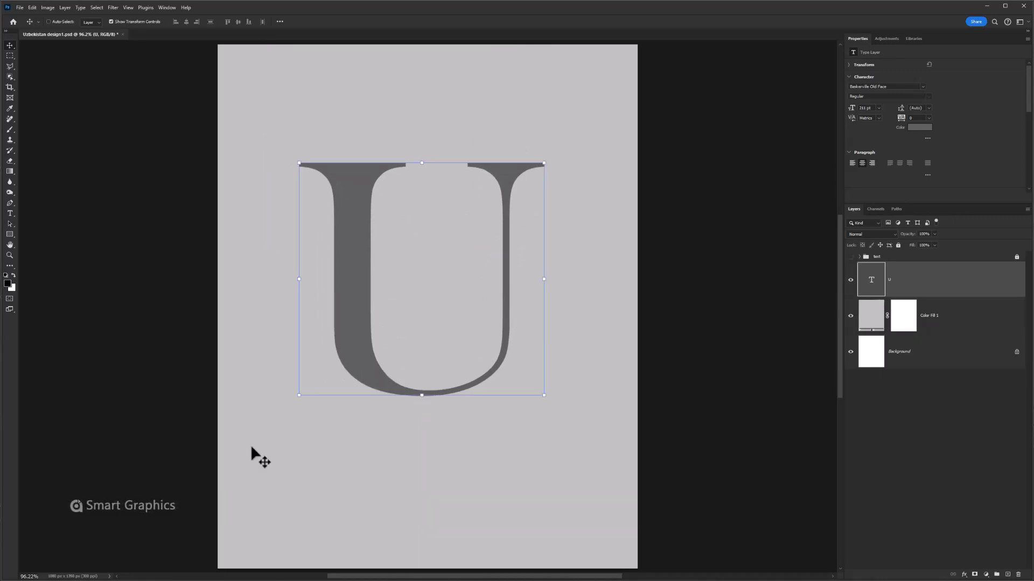
Step: Place the minaret photo and scale it semi-transparently over the U
{"action": "left_click_drag", "start_coordinate": [129, 468], "coordinate": [458, 345]}
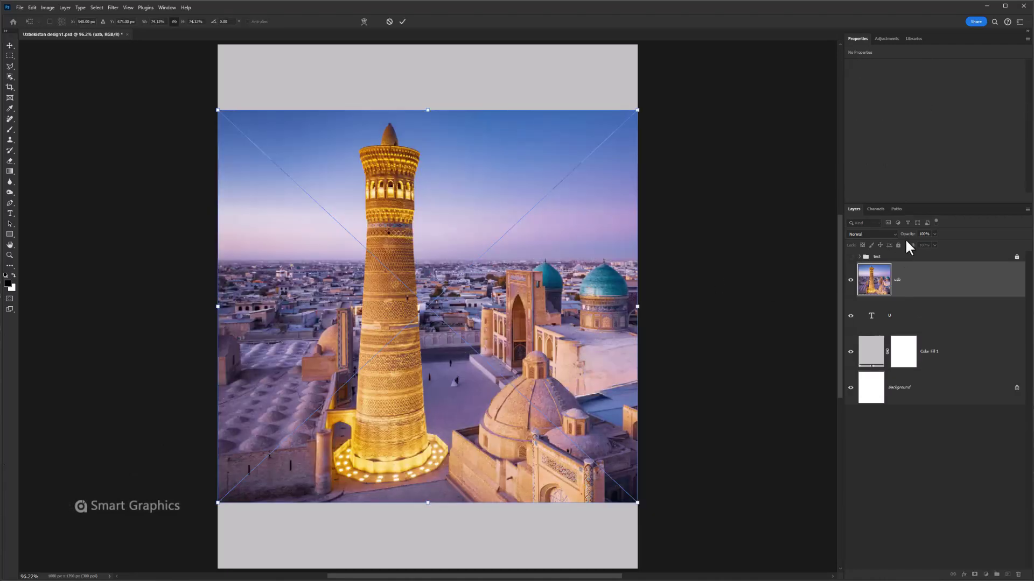
{"action": "left_click_drag", "start_coordinate": [909, 235], "coordinate": [897, 242]}
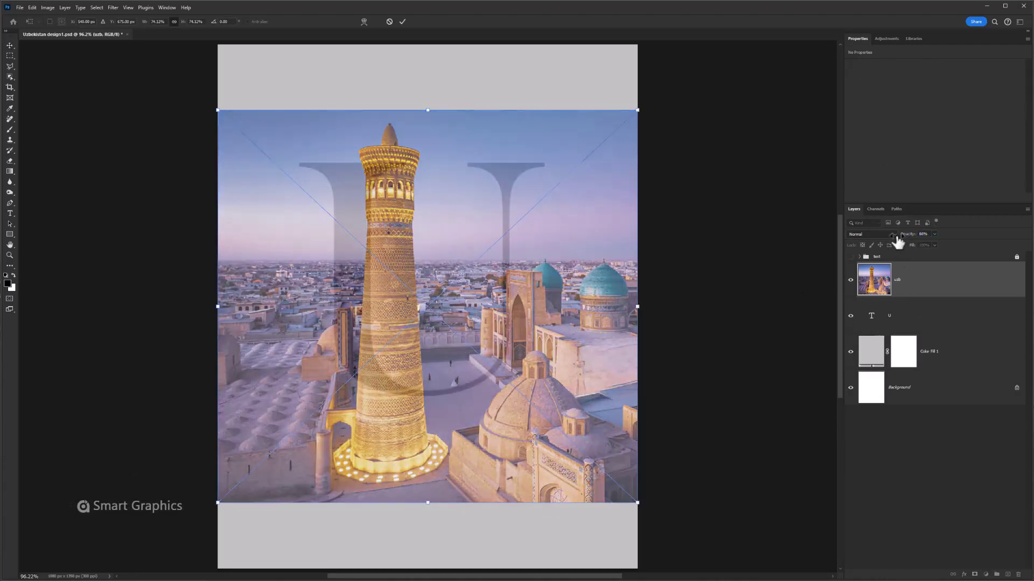
{"action": "left_click_drag", "start_coordinate": [637, 308], "coordinate": [580, 267]}
{"action": "left_click_drag", "start_coordinate": [575, 95], "coordinate": [582, 100]}
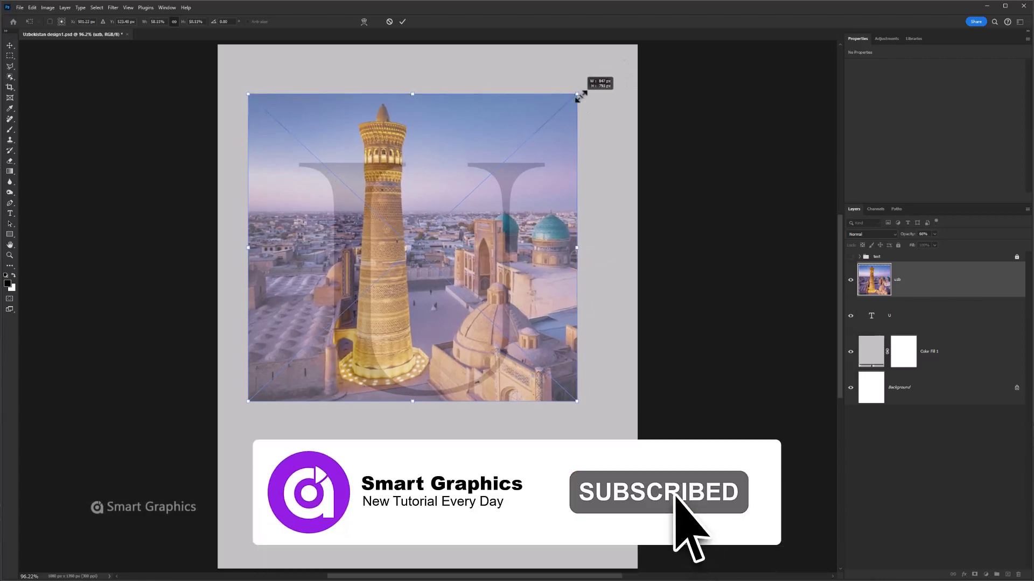
{"action": "left_click", "coordinate": [402, 22]}
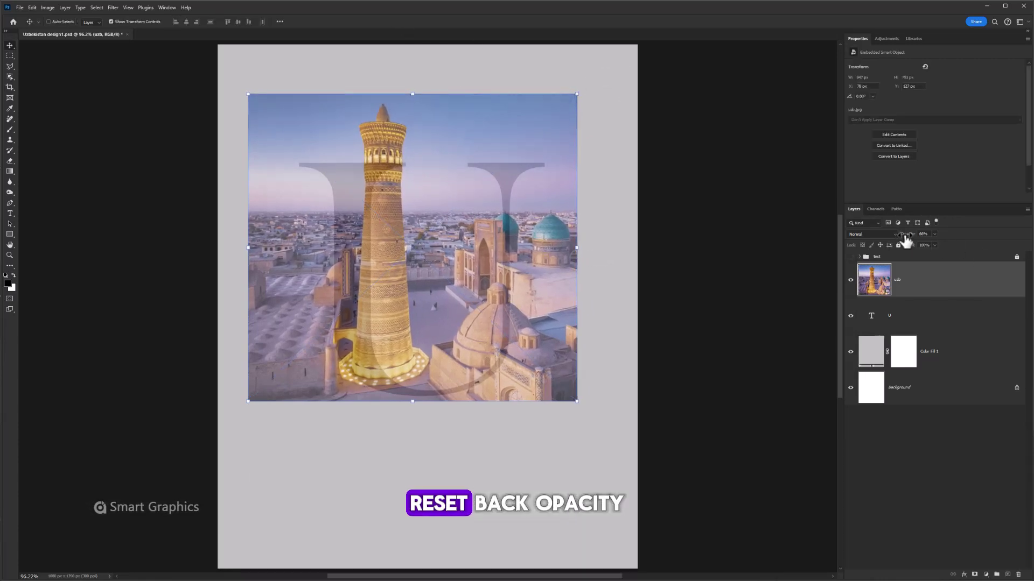
Step: Reset the photo's opacity to 100% and clip it into the U with a clipping mask
{"action": "left_click", "coordinate": [923, 234]}
{"action": "type", "text": "100"}
{"action": "key", "text": "Return"}
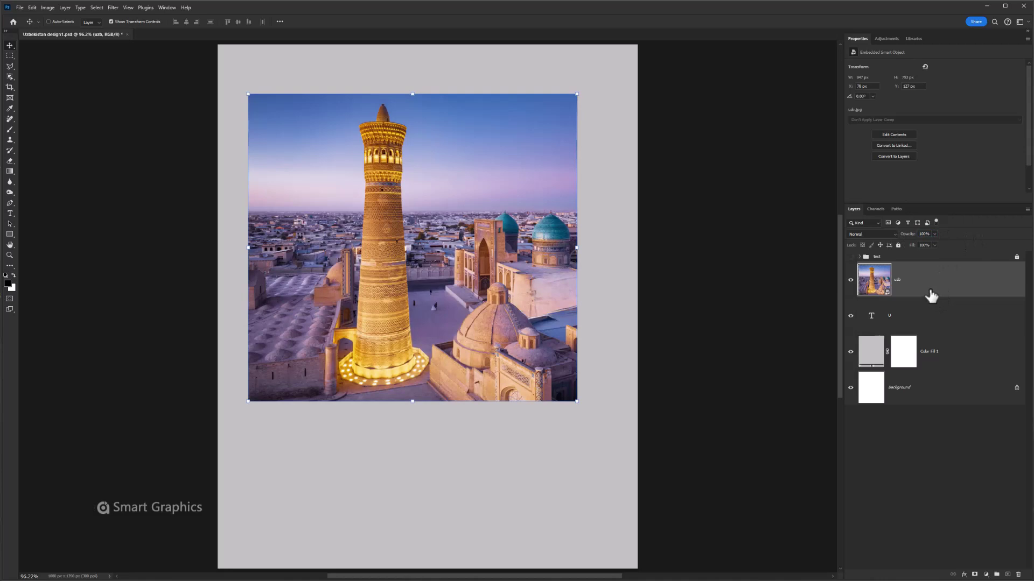
{"action": "right_click", "coordinate": [931, 293]}
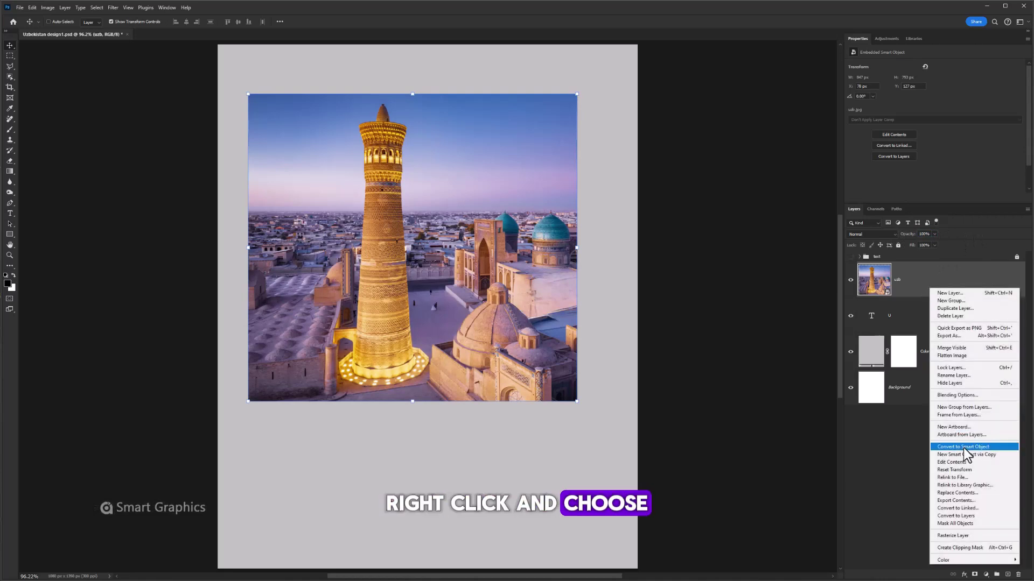
{"action": "left_click", "coordinate": [943, 547]}
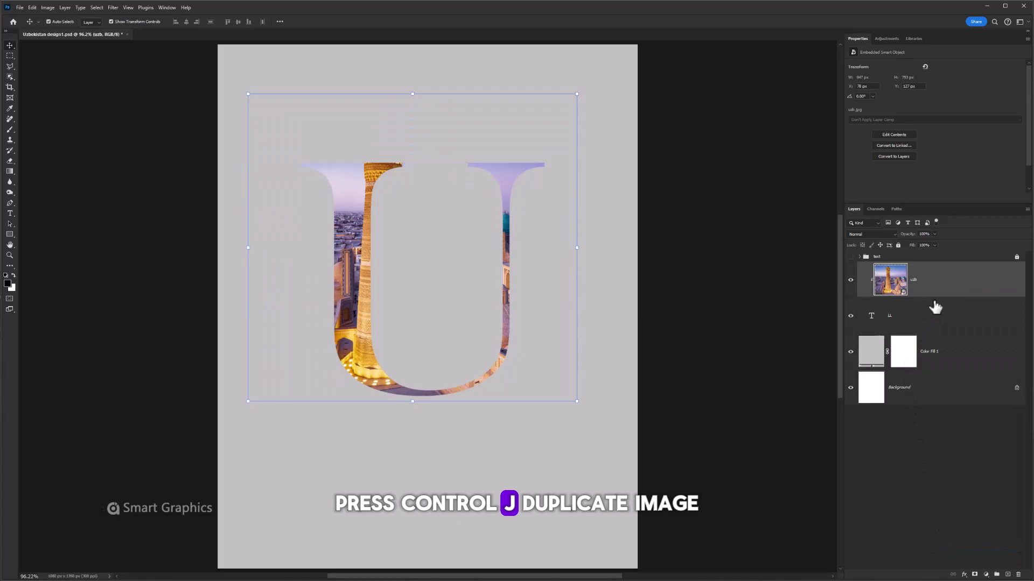
Step: Duplicate the photo and mask the copy to the selected minaret and domed building
{"action": "key", "text": "ctrl+j"}
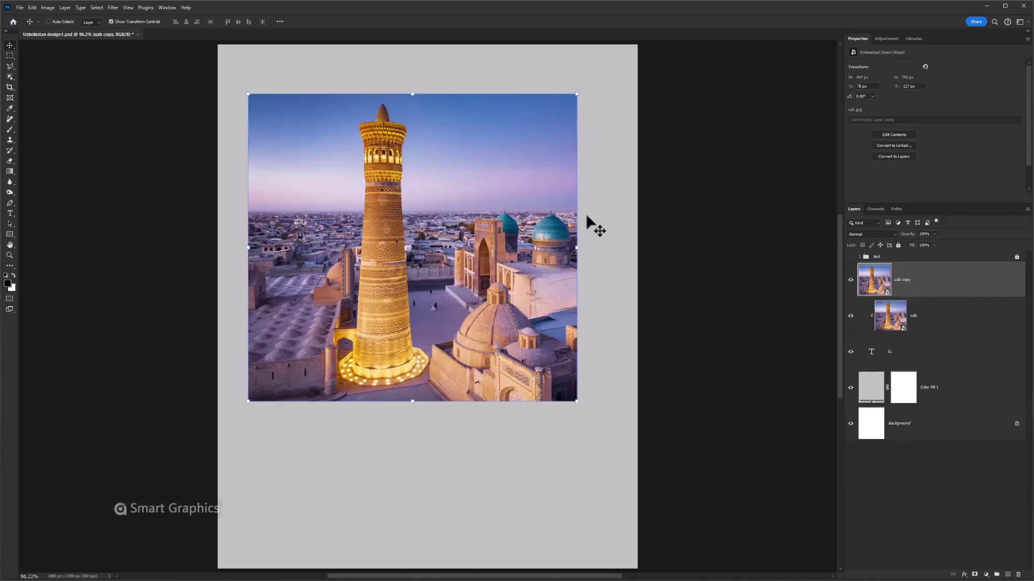
{"action": "right_click", "coordinate": [9, 76]}
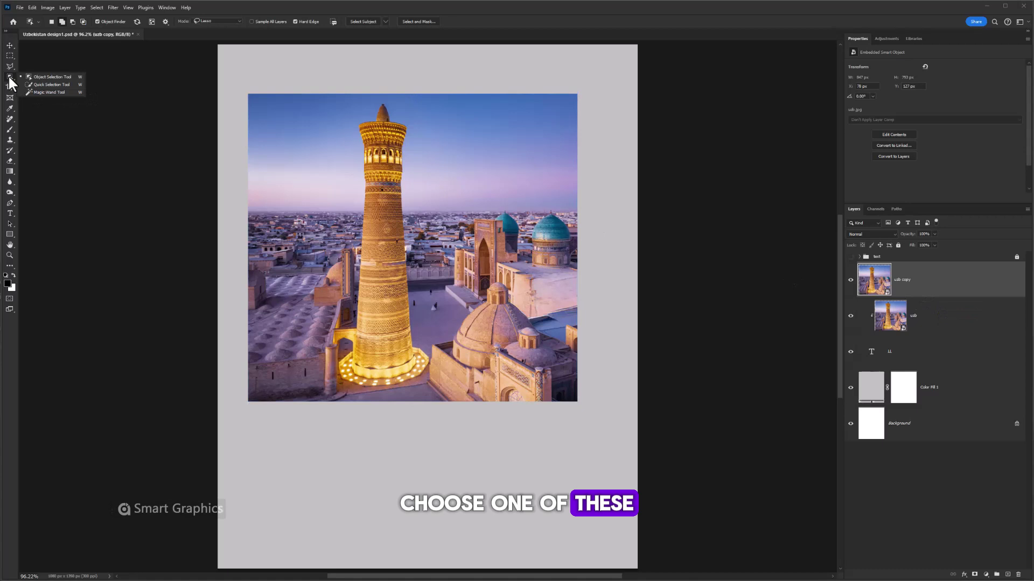
{"action": "left_click", "coordinate": [31, 79]}
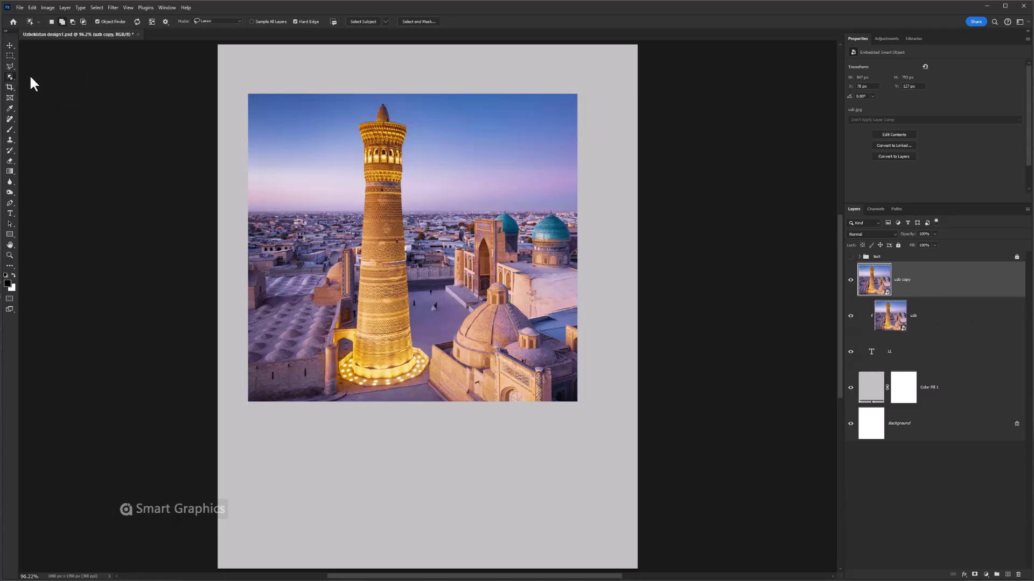
{"action": "left_click", "coordinate": [383, 275]}
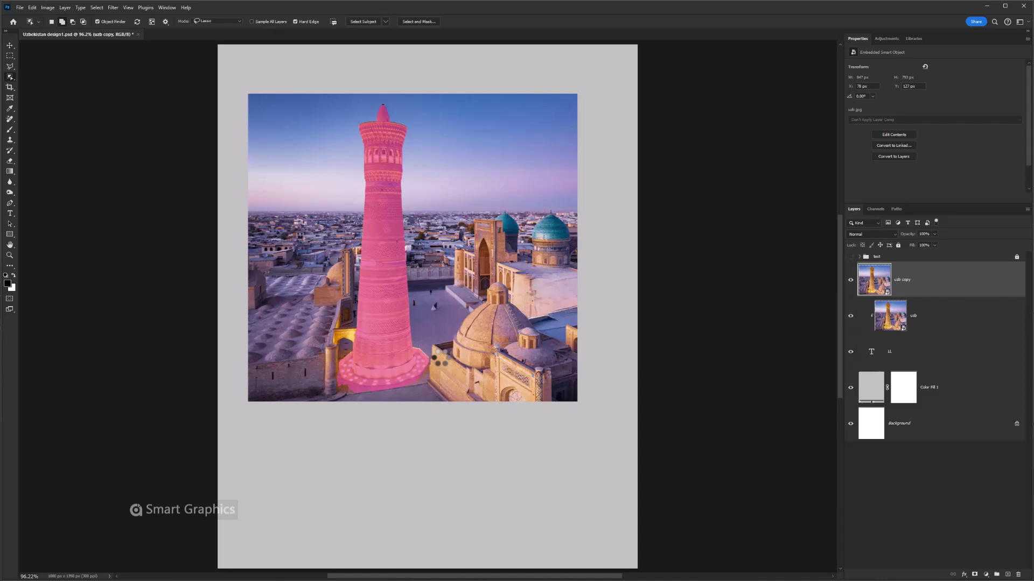
{"action": "left_click", "coordinate": [499, 309]}
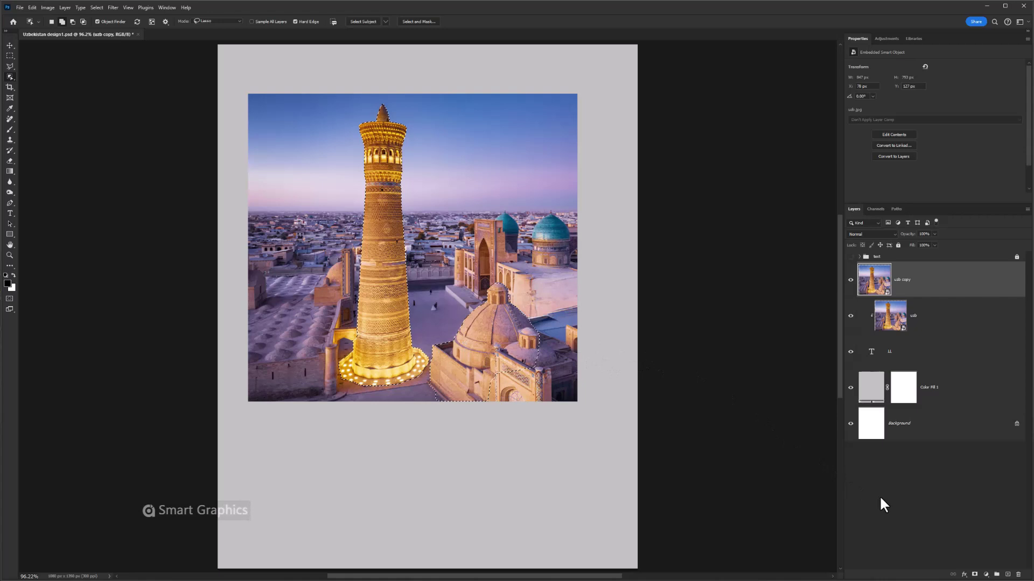
{"action": "left_click", "coordinate": [974, 575]}
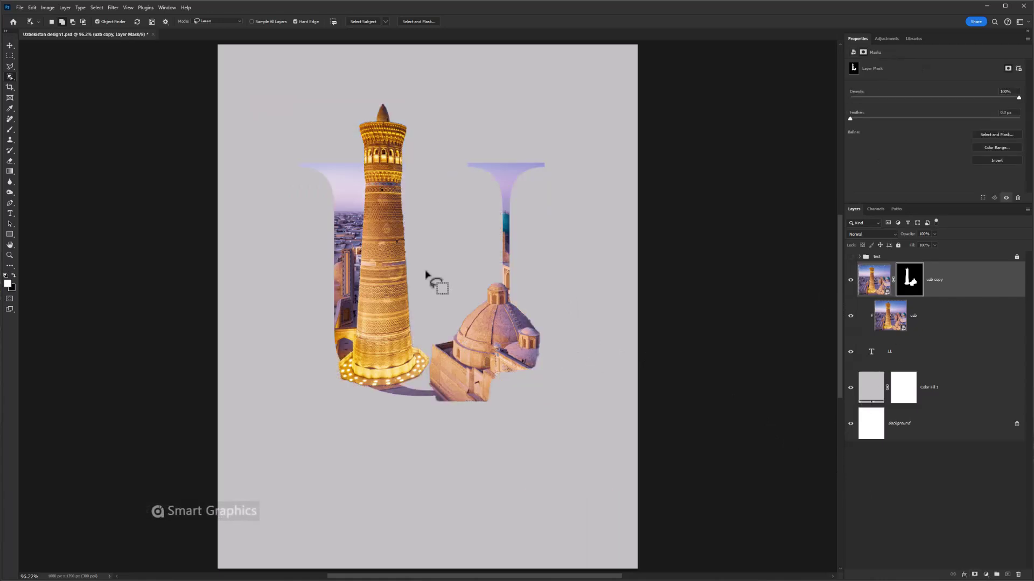
Step: Select the Brush Tool with the Hard Round preset
{"action": "right_click", "coordinate": [9, 129]}
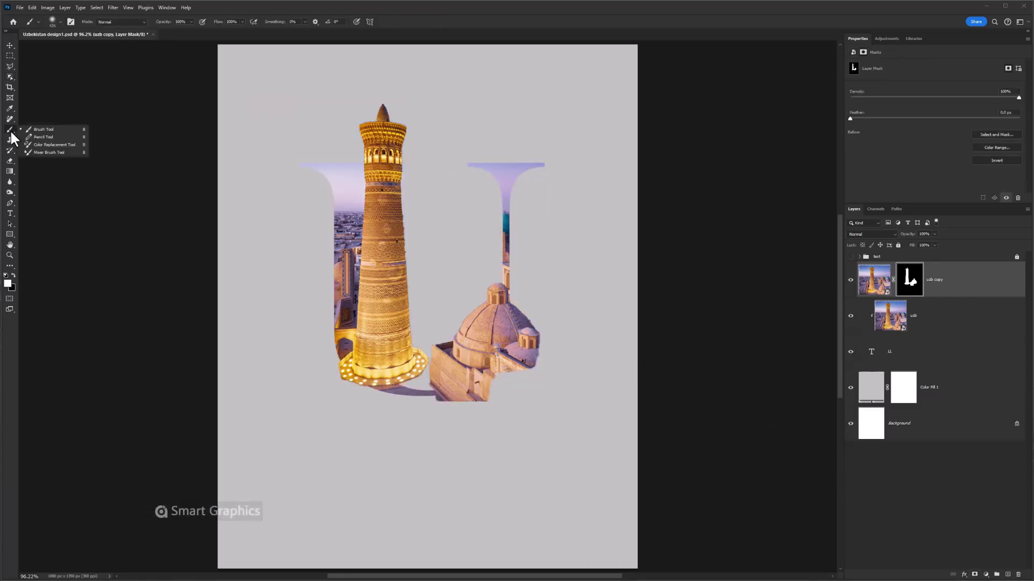
{"action": "left_click", "coordinate": [40, 131]}
{"action": "right_click", "coordinate": [359, 221]}
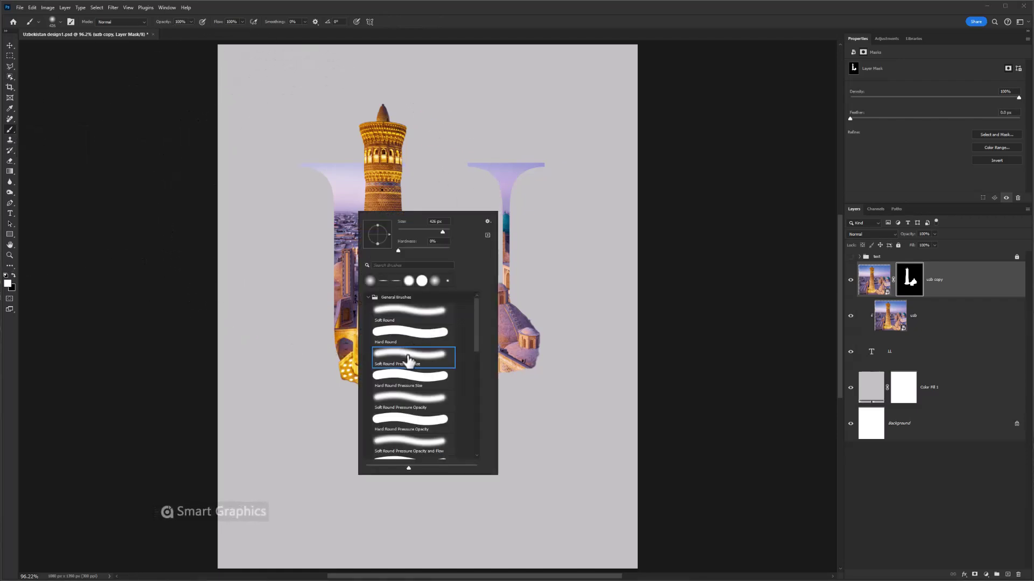
{"action": "double_click", "coordinate": [413, 340]}
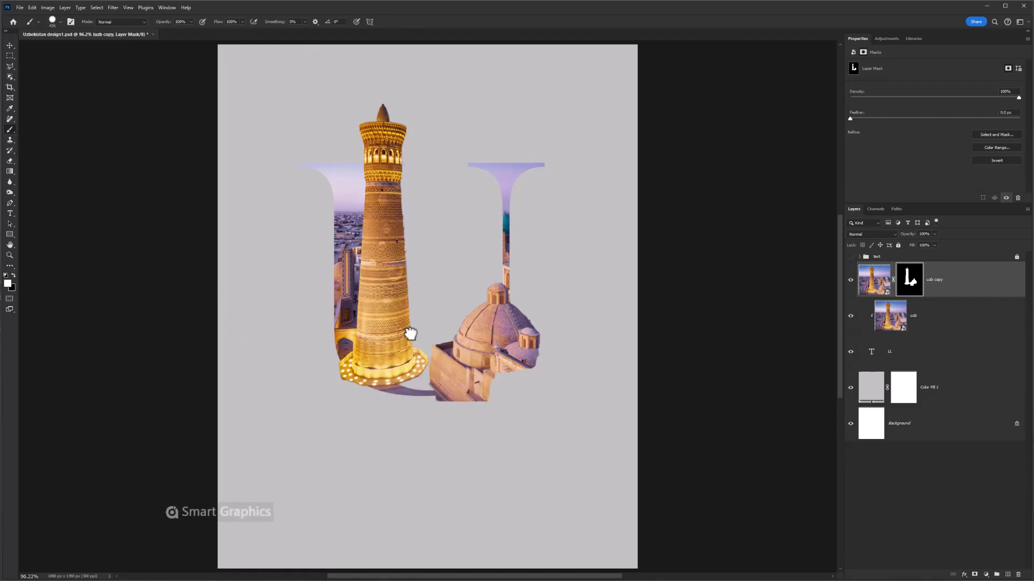
{"action": "right_click", "coordinate": [481, 363], "text": "alt"}
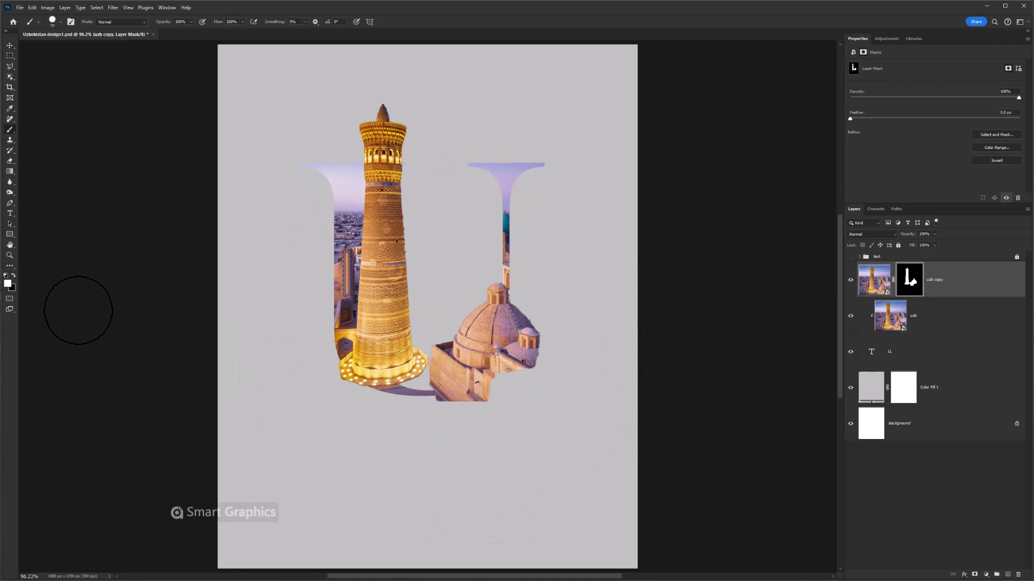
Step: Paint black on the mask to hide the dome's upper right, then switch to white
{"action": "left_click", "coordinate": [13, 275]}
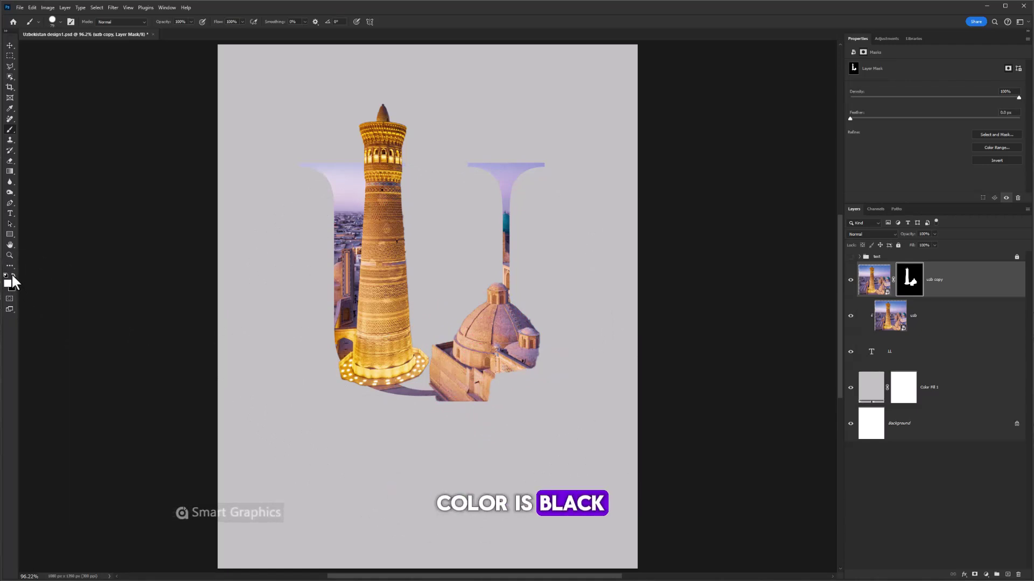
{"action": "mouse_move", "coordinate": [522, 337]}
{"action": "left_mouse_down"}
{"action": "mouse_move", "coordinate": [524, 293]}
{"action": "mouse_move", "coordinate": [512, 369]}
{"action": "mouse_move", "coordinate": [473, 401]}
{"action": "mouse_move", "coordinate": [434, 408]}
{"action": "mouse_move", "coordinate": [518, 392]}
{"action": "mouse_move", "coordinate": [457, 416]}
{"action": "mouse_move", "coordinate": [344, 397]}
{"action": "left_mouse_up"}
{"action": "key", "text": "x"}
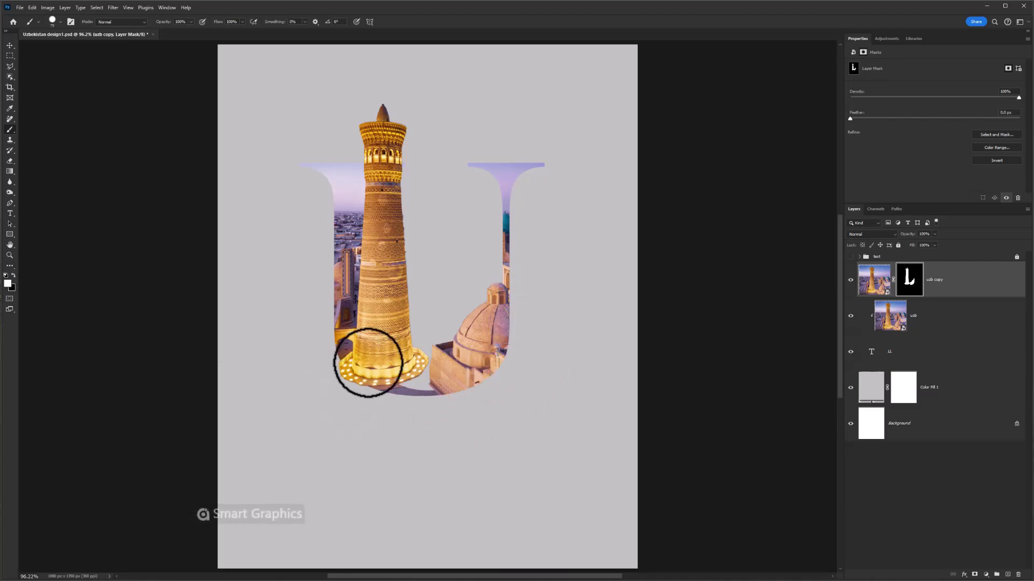
{"action": "key", "text": "bracketleft"}
{"action": "key", "text": "bracketleft"}
{"action": "key", "text": "bracketleft"}
{"action": "key", "text": "bracketleft"}
{"action": "key", "text": "bracketleft"}
{"action": "key", "text": "bracketleft"}
{"action": "key", "text": "bracketleft"}
{"action": "key", "text": "bracketleft"}
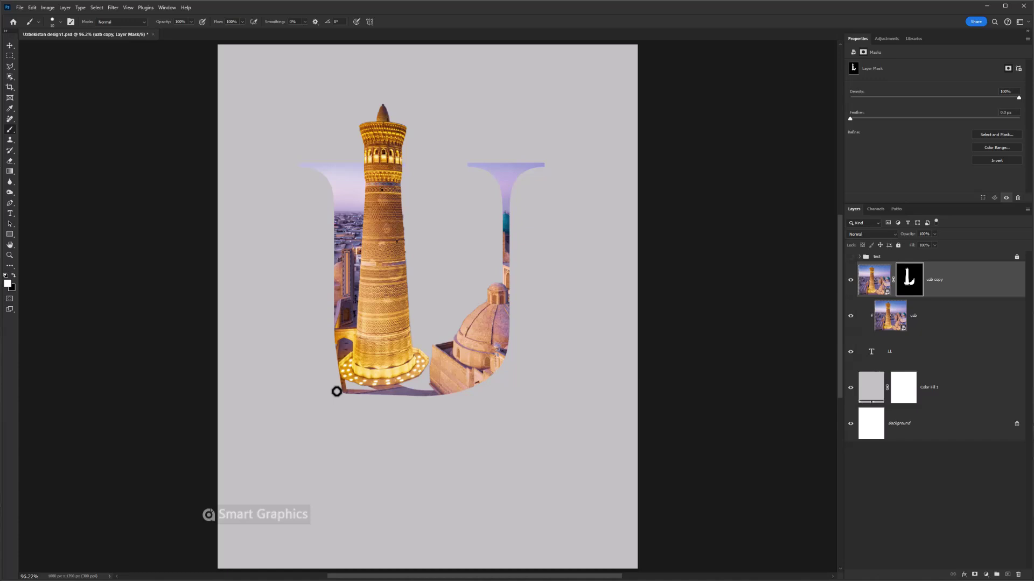
{"action": "key", "text": "bracketright"}
{"action": "key", "text": "bracketright"}
{"action": "key", "text": "bracketright"}
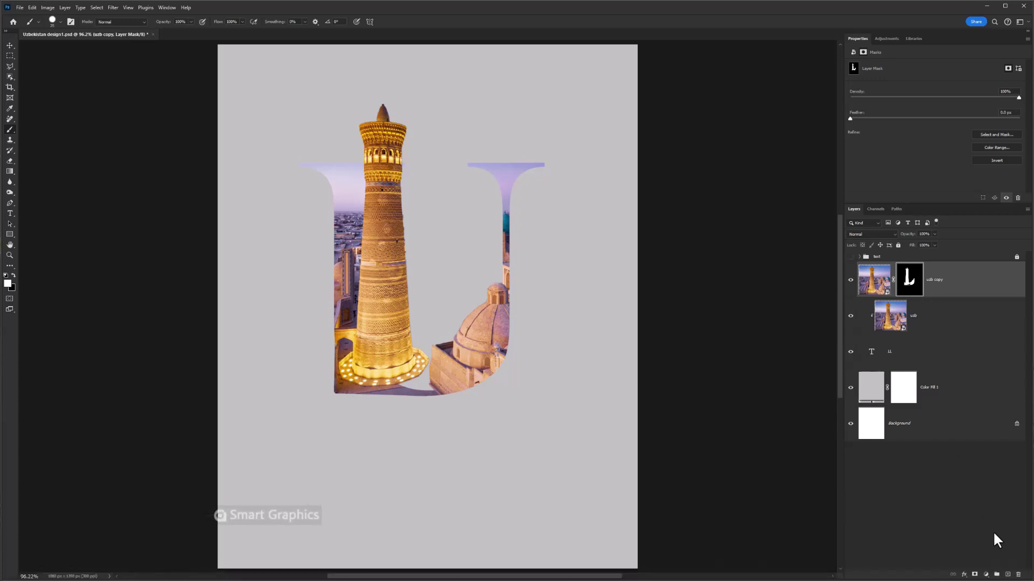
Step: Add a new empty layer and choose the Cloud 6 brush preset
{"action": "left_click", "coordinate": [1006, 575]}
{"action": "key", "text": "x"}
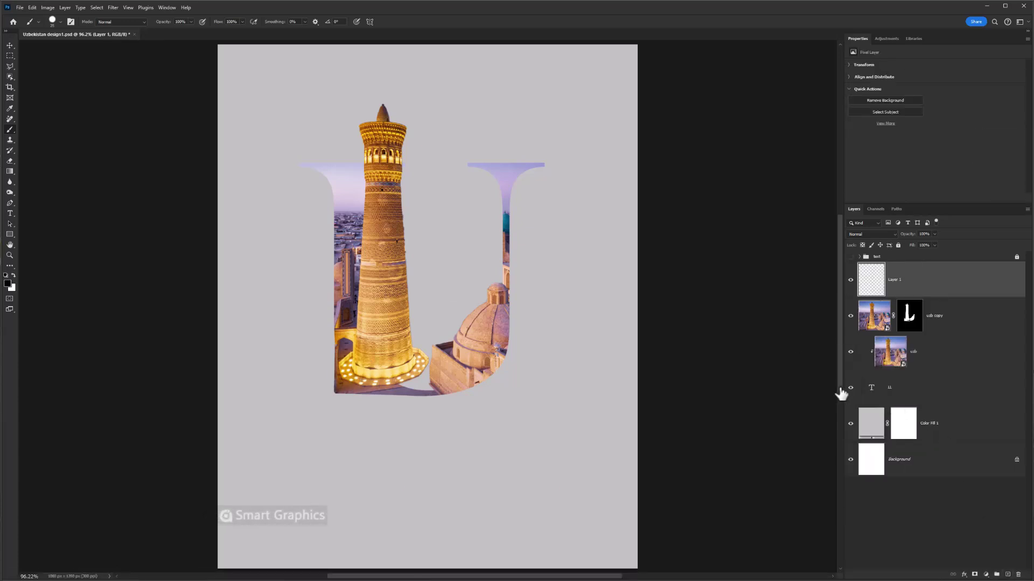
{"action": "right_click", "coordinate": [293, 221]}
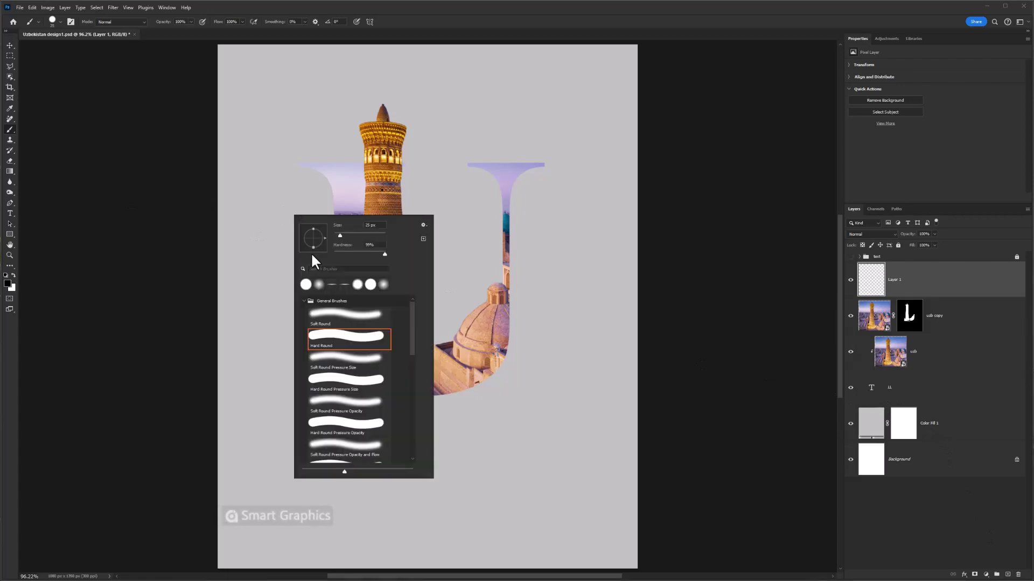
{"action": "left_click_drag", "start_coordinate": [415, 347], "coordinate": [414, 415]}
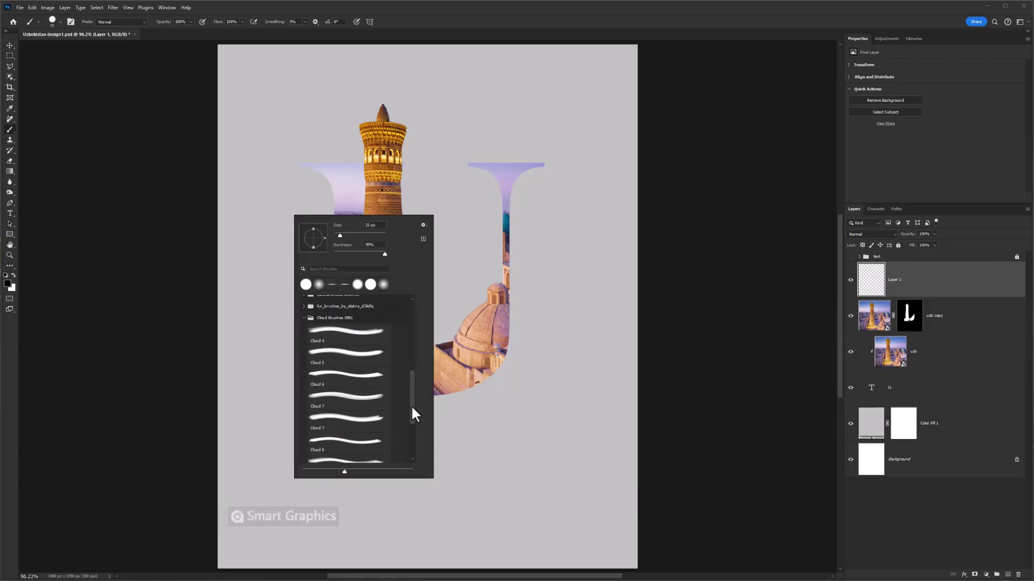
{"action": "left_click", "coordinate": [363, 384]}
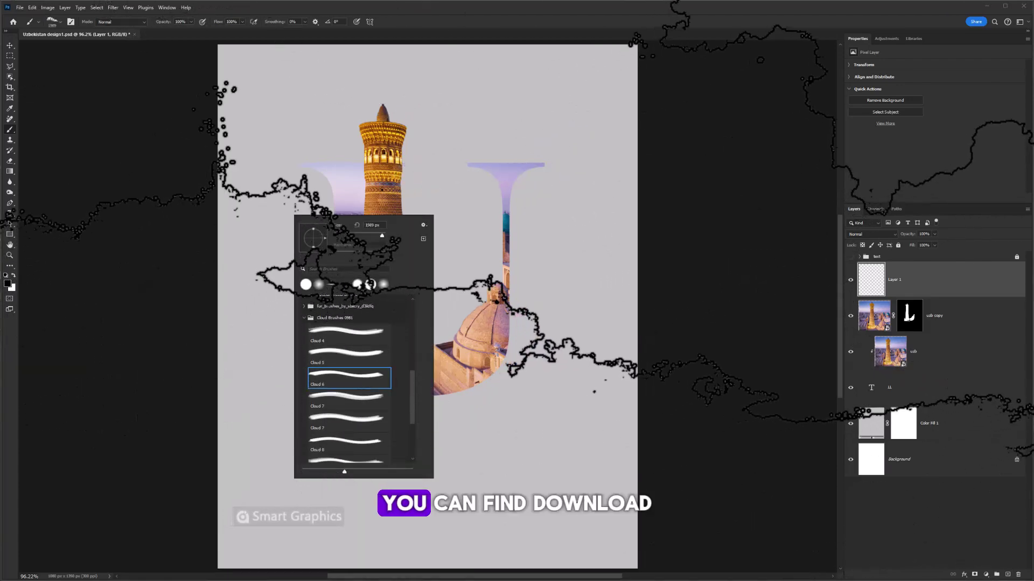
{"action": "key", "text": "Return"}
Step: Shrink the cloud brush and stamp a white cloud above the U
{"action": "left_click_drag", "start_coordinate": [407, 216], "coordinate": [224, 229]}
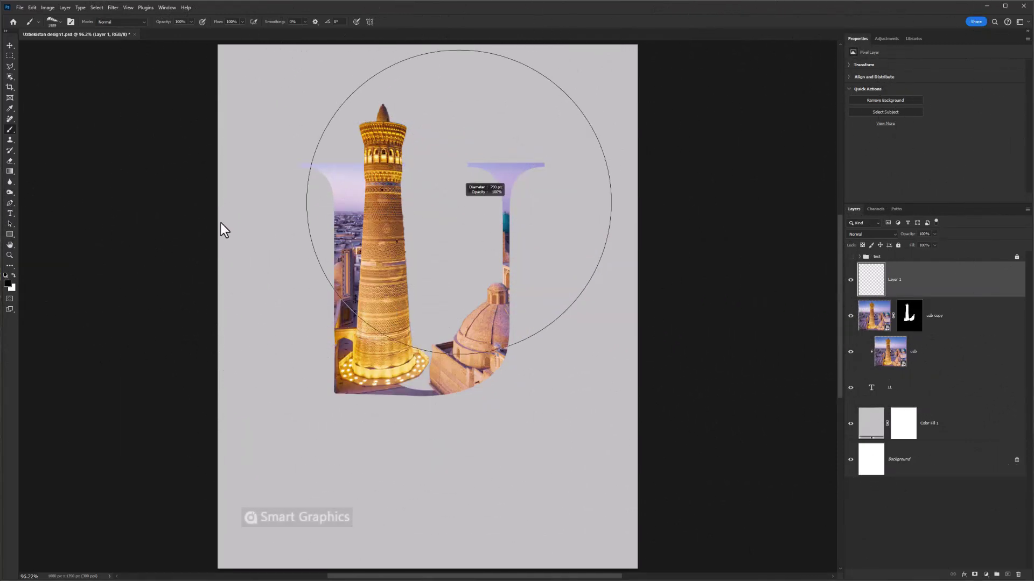
{"action": "left_click_drag", "start_coordinate": [291, 258], "coordinate": [270, 258]}
{"action": "left_click", "coordinate": [14, 276]}
{"action": "left_click_drag", "start_coordinate": [474, 127], "coordinate": [496, 127]}
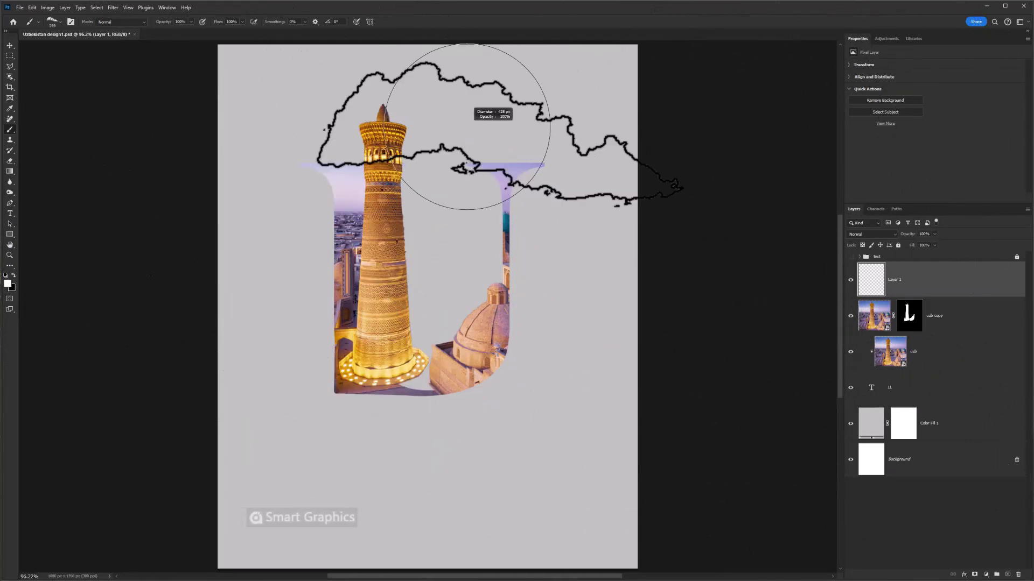
{"action": "left_click", "coordinate": [485, 132]}
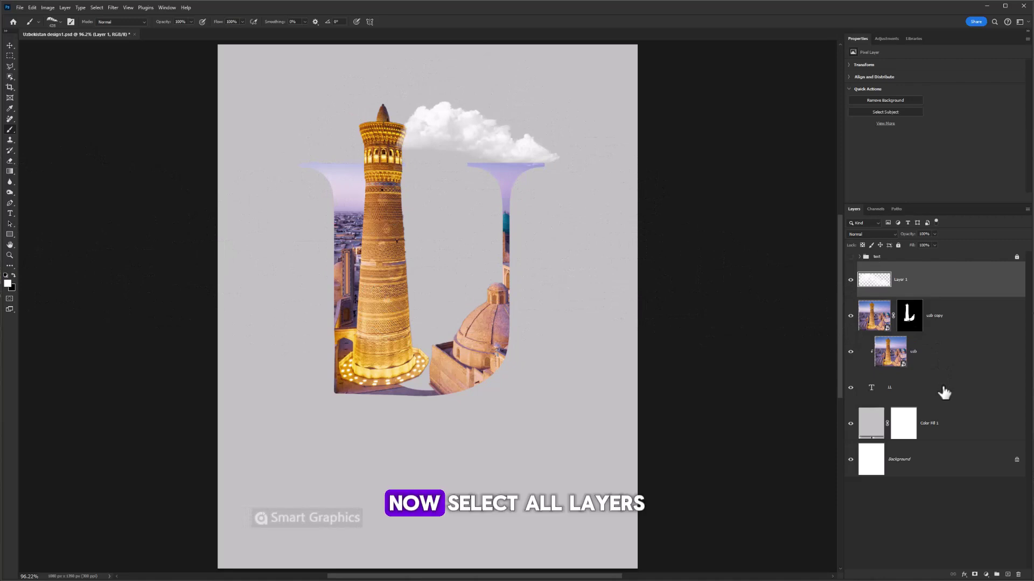
Step: Group Layer 1 through the U text as Group 1, duplicate it, and select the original
{"action": "left_click", "coordinate": [943, 393], "text": "shift"}
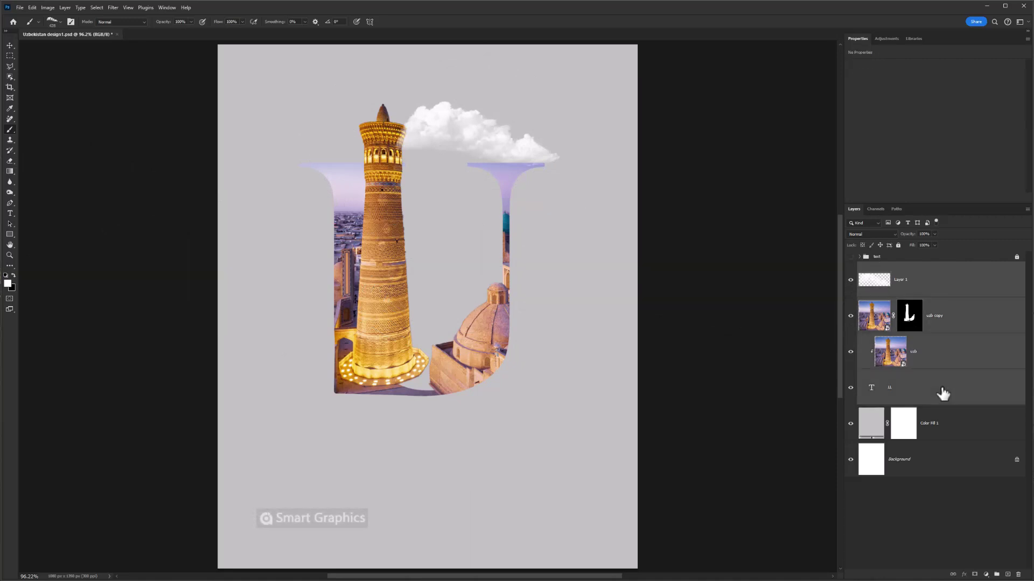
{"action": "key", "text": "ctrl+g"}
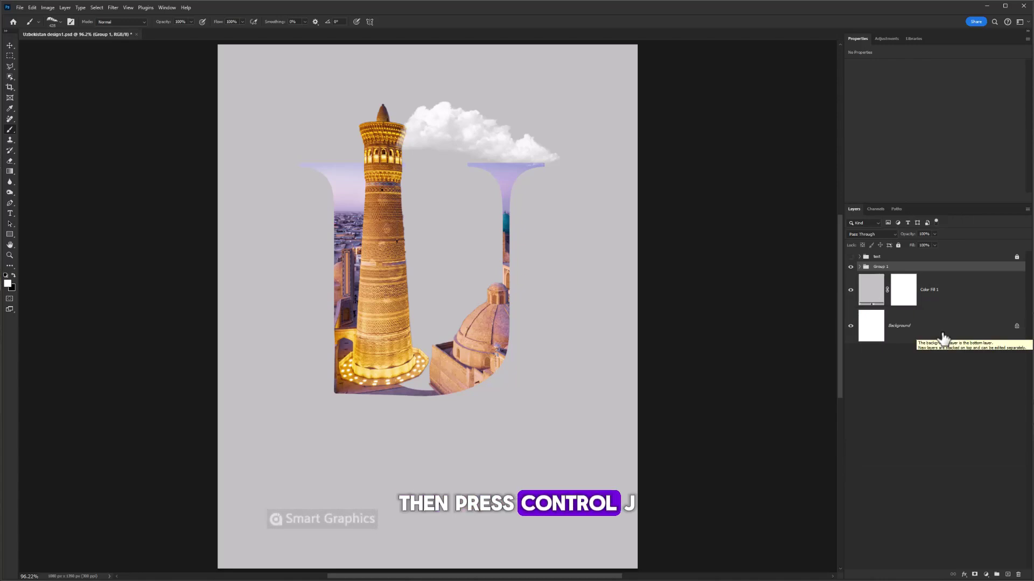
{"action": "key", "text": "ctrl+j"}
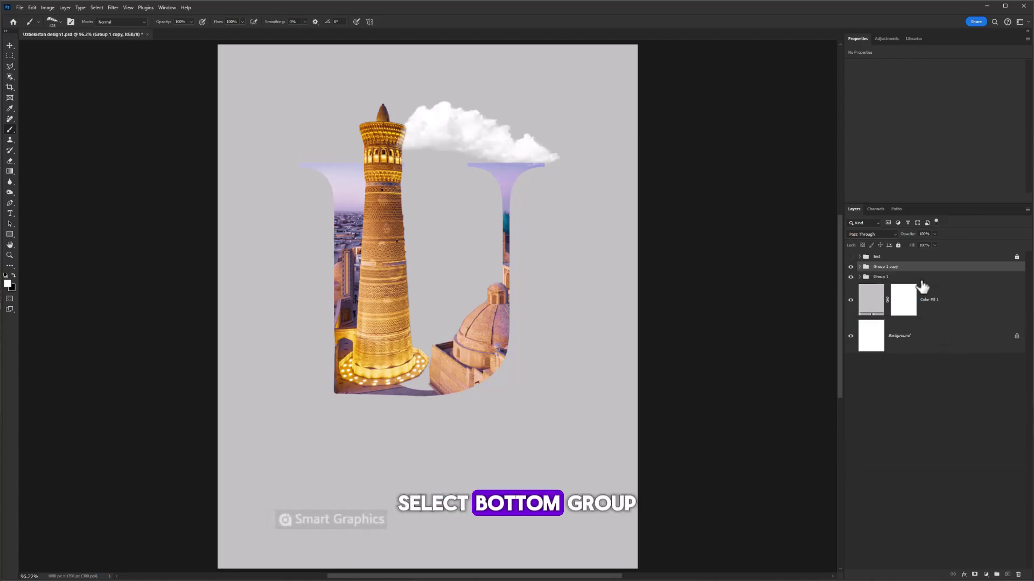
{"action": "left_click", "coordinate": [921, 279]}
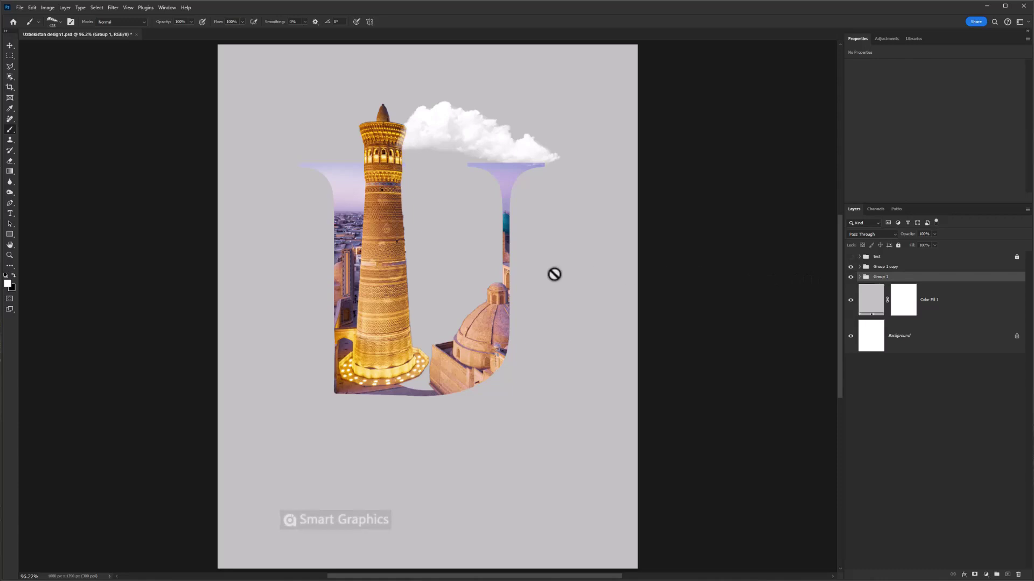
Step: Flip Group 1 vertically, move it below the U, and skew it slightly as a reflection
{"action": "key", "text": "ctrl+t"}
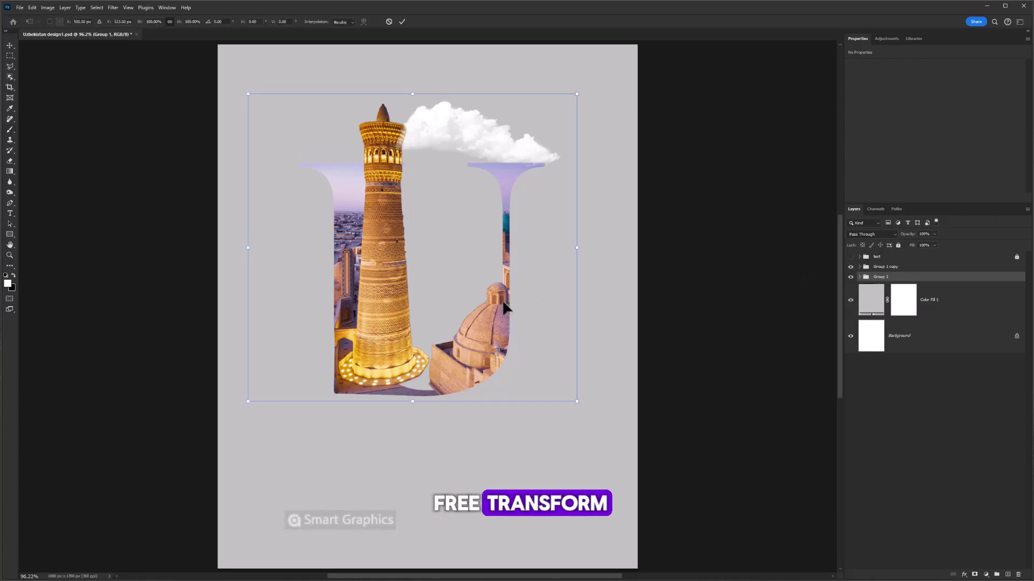
{"action": "right_click", "coordinate": [509, 197]}
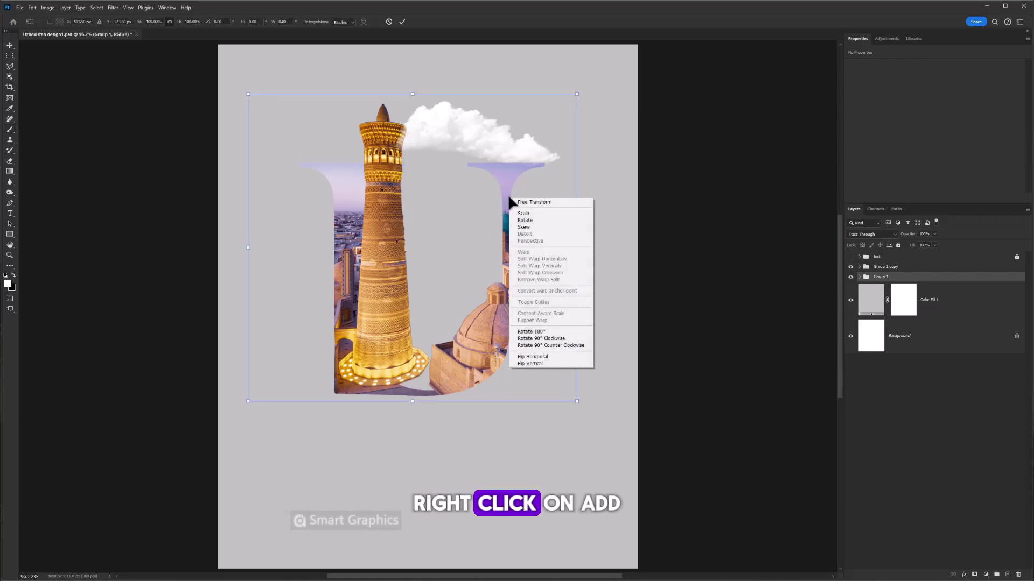
{"action": "left_click", "coordinate": [526, 365]}
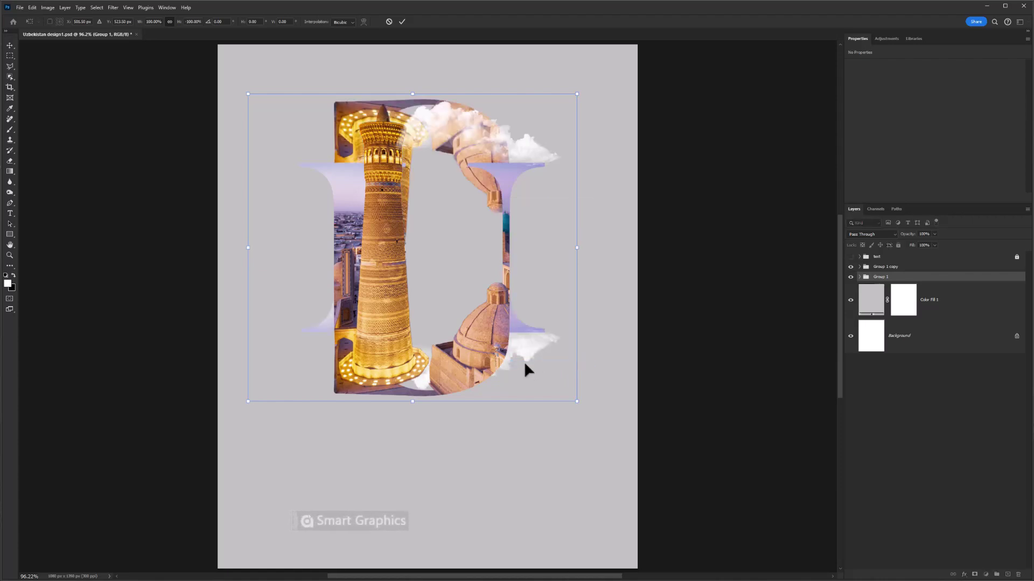
{"action": "left_click_drag", "start_coordinate": [476, 122], "coordinate": [468, 418]}
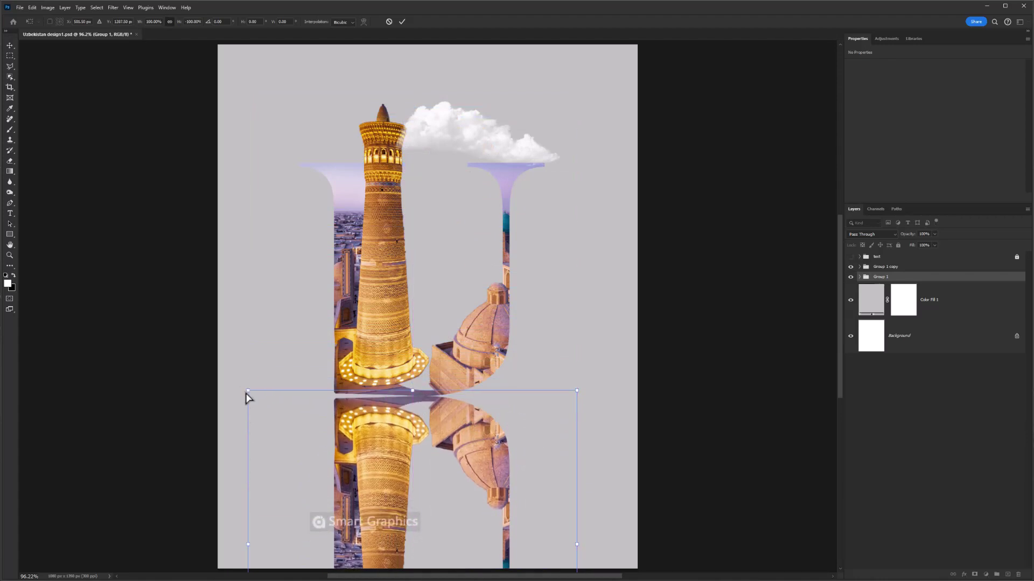
{"action": "left_click_drag", "start_coordinate": [246, 397], "coordinate": [250, 390]}
{"action": "left_click_drag", "start_coordinate": [577, 390], "coordinate": [576, 389]}
{"action": "left_click", "coordinate": [401, 22]}
{"action": "key", "text": "b"}
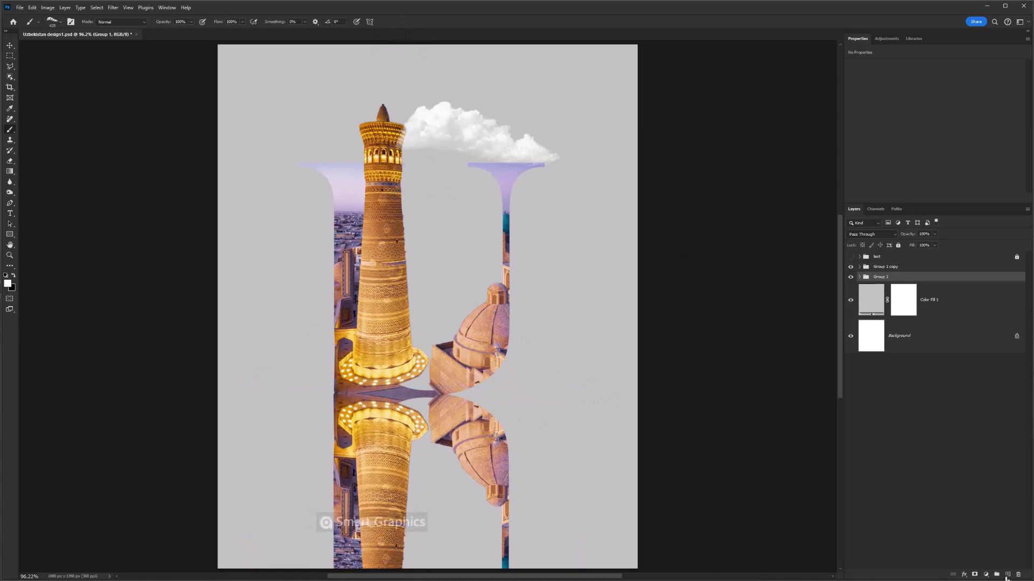
Step: Fade Group 1 downward with a white-to-transparent gradient mask and set opacity to 77%
{"action": "left_click", "coordinate": [975, 575], "text": "alt"}
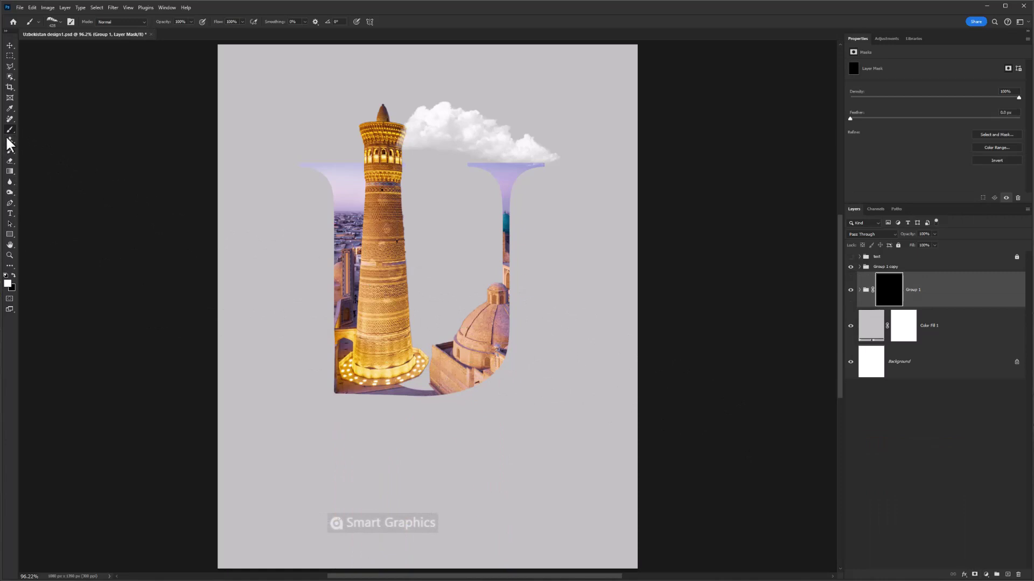
{"action": "left_click", "coordinate": [9, 171]}
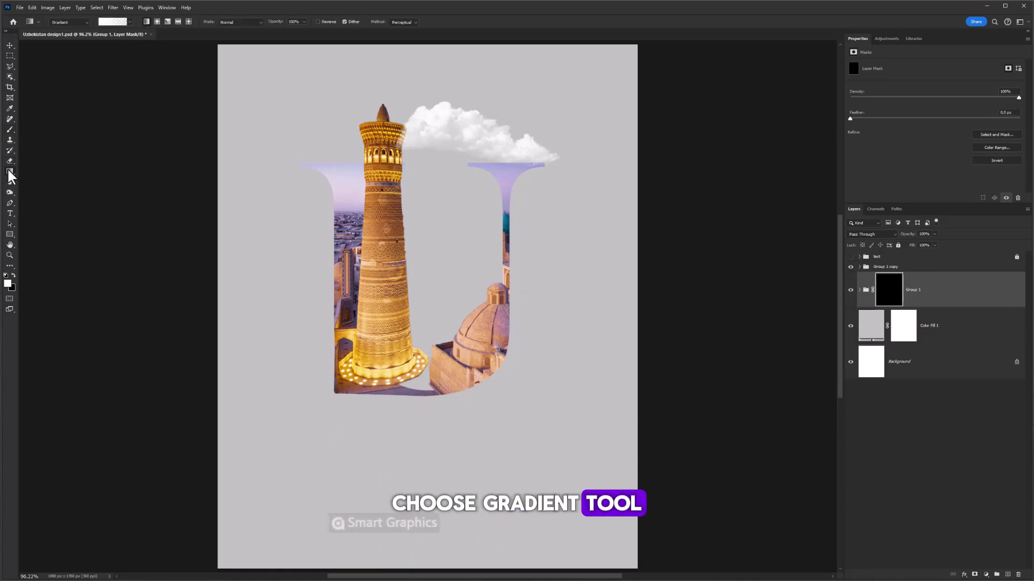
{"action": "left_click", "coordinate": [128, 21]}
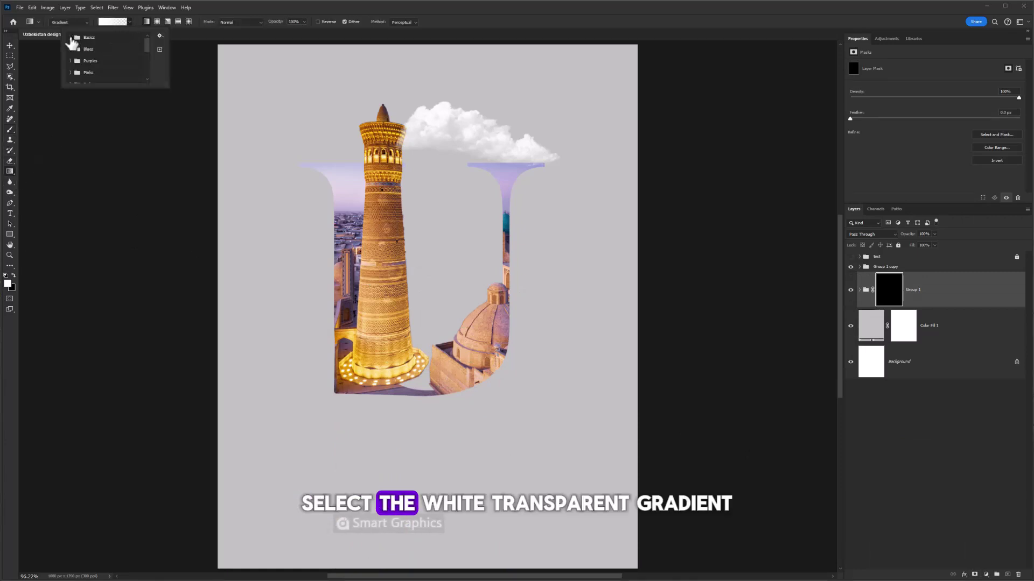
{"action": "left_click", "coordinate": [94, 51]}
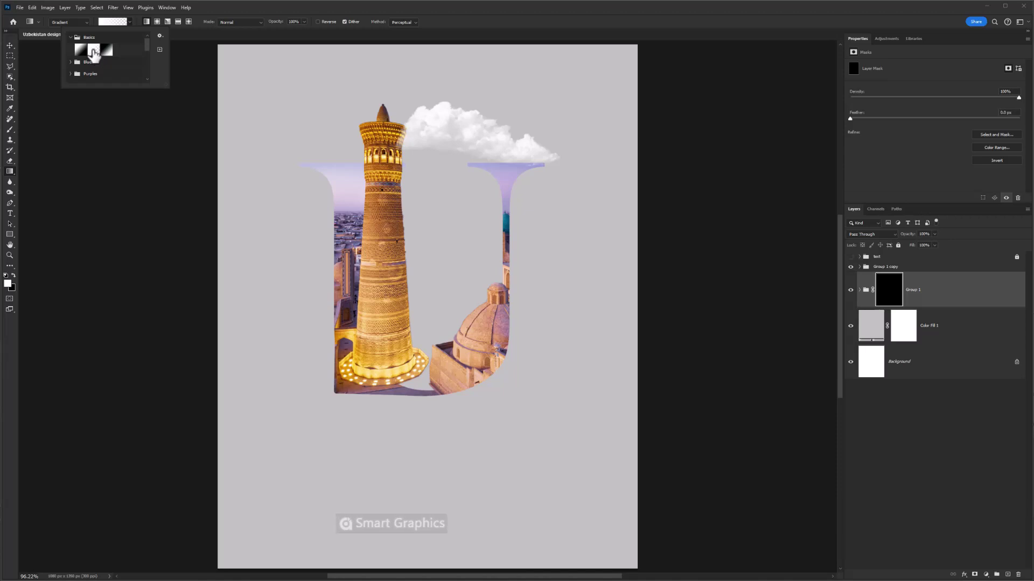
{"action": "key", "text": "Return"}
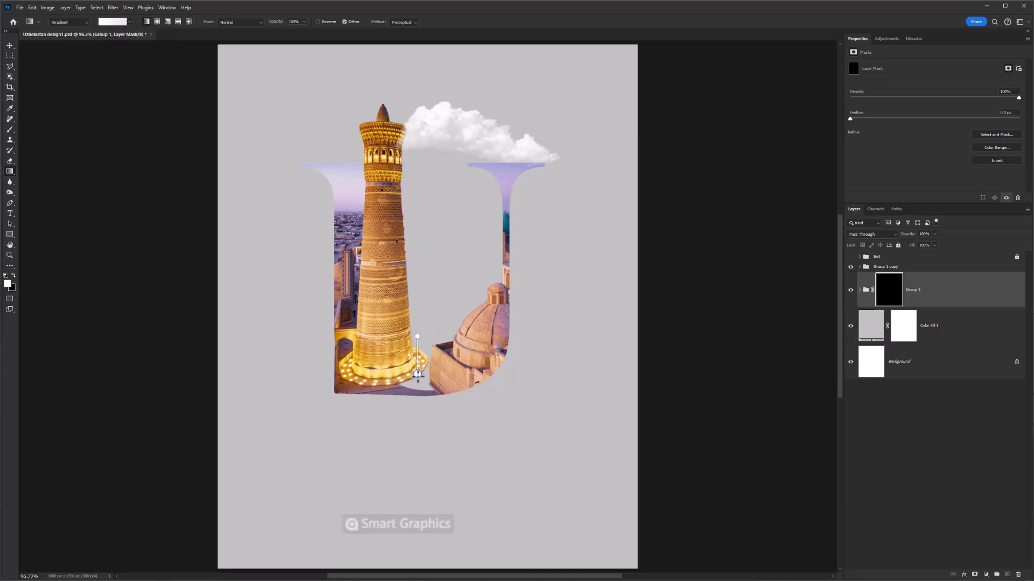
{"action": "left_click_drag", "start_coordinate": [417, 373], "coordinate": [432, 546]}
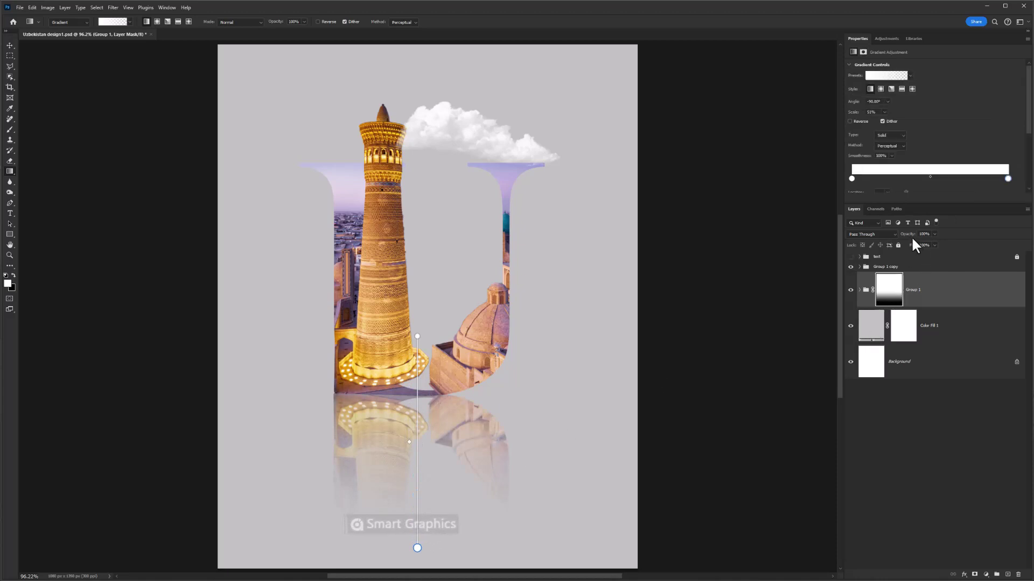
{"action": "left_click_drag", "start_coordinate": [910, 234], "coordinate": [904, 238]}
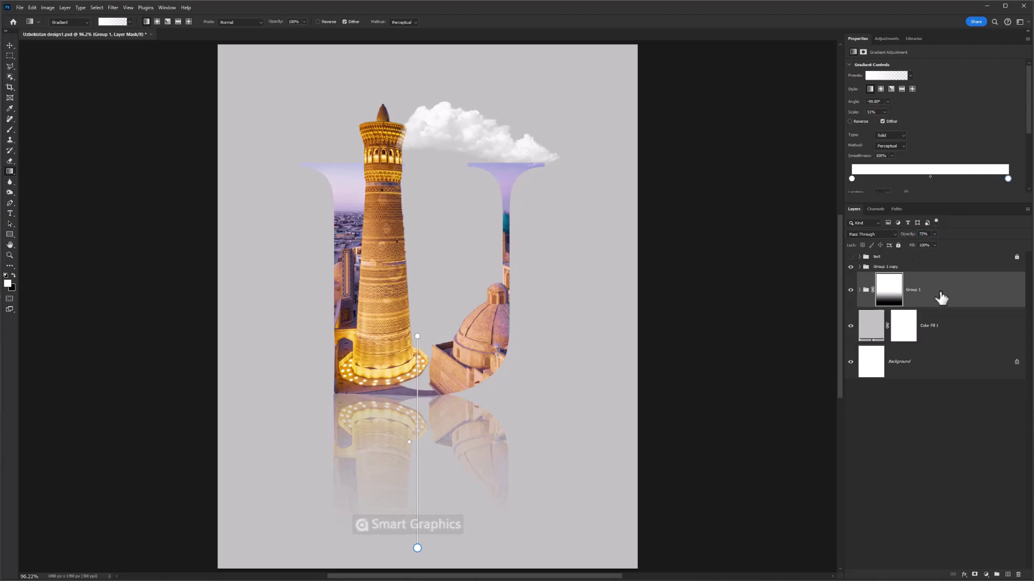
Step: Add a new layer and set a hard round brush to 62% hardness
{"action": "left_click", "coordinate": [1008, 575]}
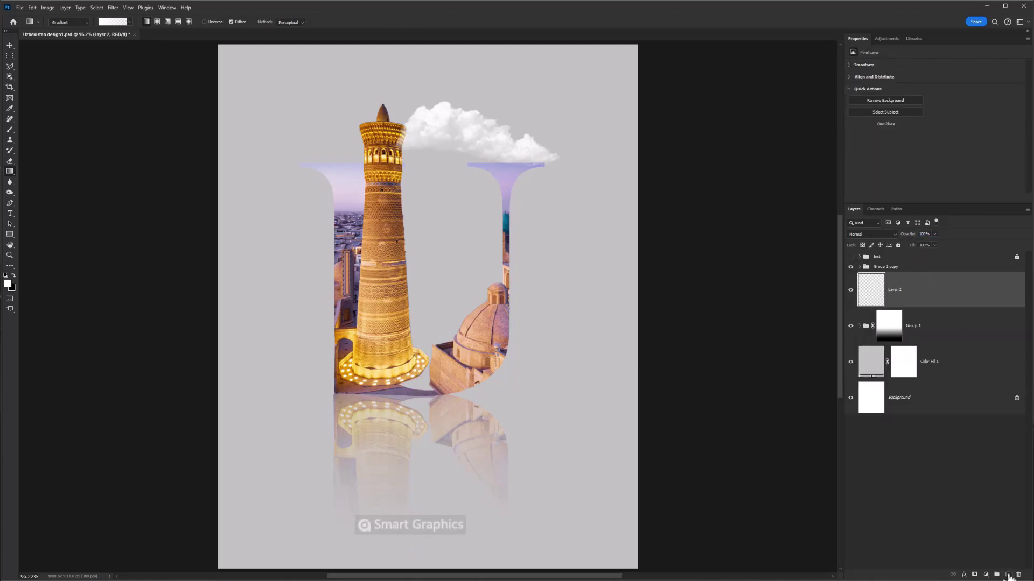
{"action": "left_click", "coordinate": [9, 130]}
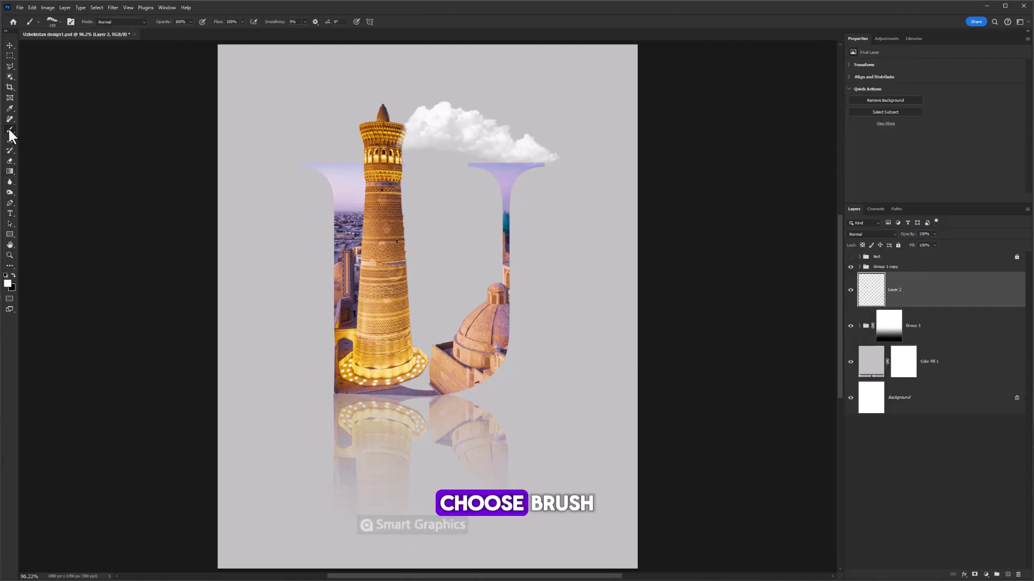
{"action": "right_click", "coordinate": [370, 220]}
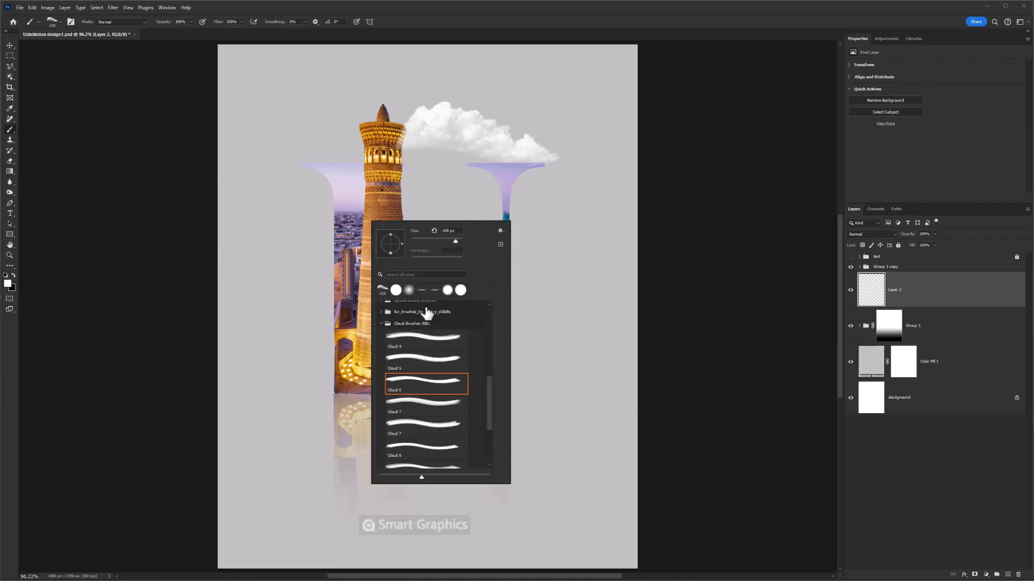
{"action": "left_click", "coordinate": [396, 291]}
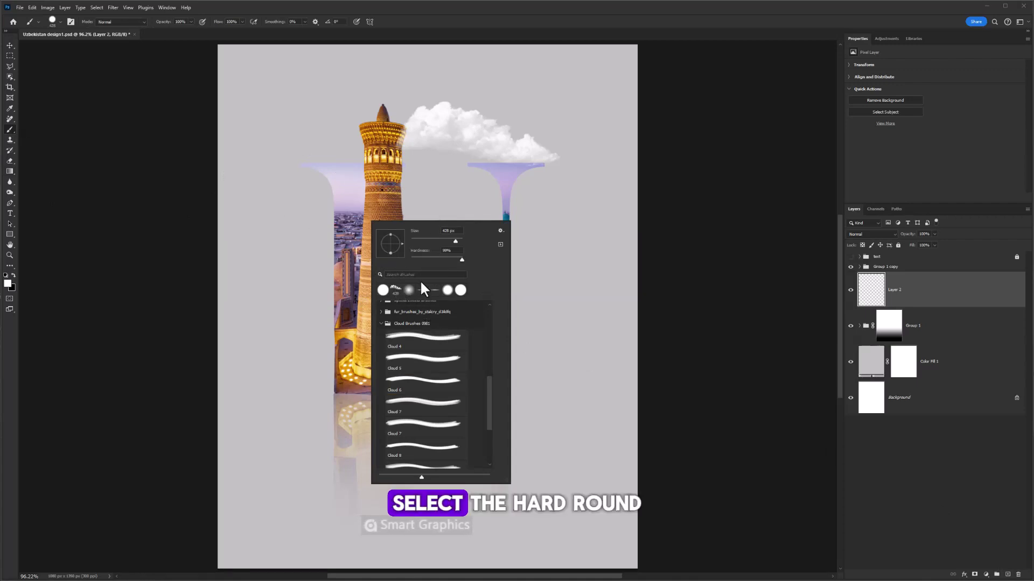
{"action": "left_click_drag", "start_coordinate": [449, 259], "coordinate": [443, 258]}
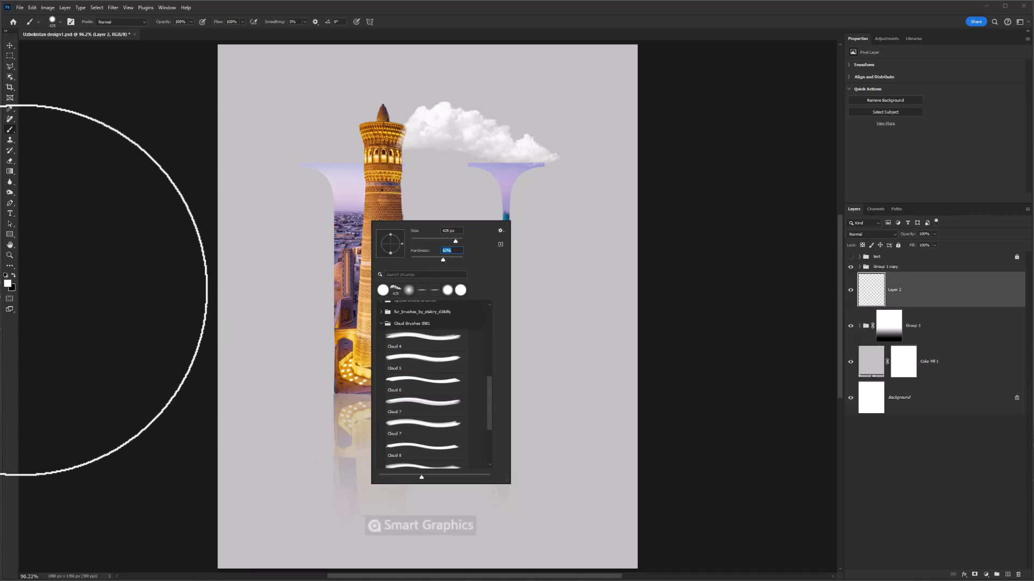
Step: Paint a straight black 122 px shadow line along the U's base
{"action": "left_click", "coordinate": [12, 275]}
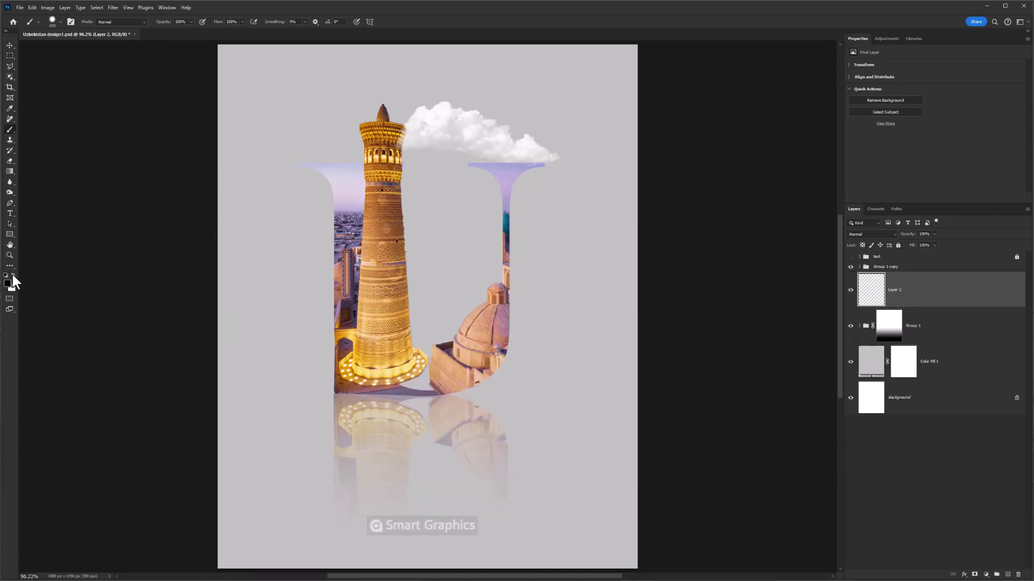
{"action": "mouse_move", "coordinate": [410, 366]}
{"action": "left_mouse_down"}
{"action": "mouse_move", "coordinate": [328, 369]}
{"action": "mouse_move", "coordinate": [338, 394]}
{"action": "left_mouse_up"}
{"action": "left_click", "coordinate": [338, 394]}
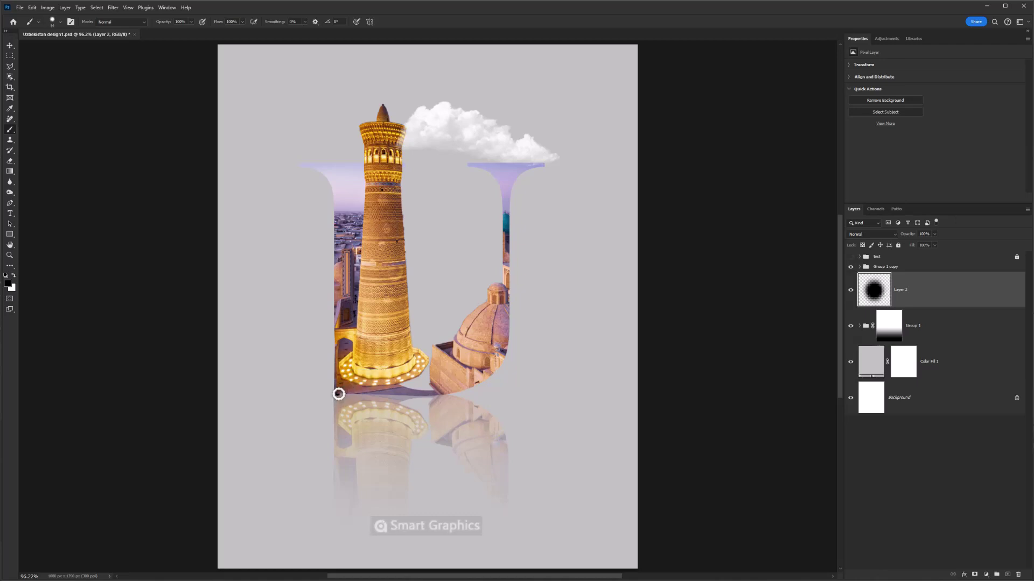
{"action": "left_click", "coordinate": [445, 393], "text": "shift"}
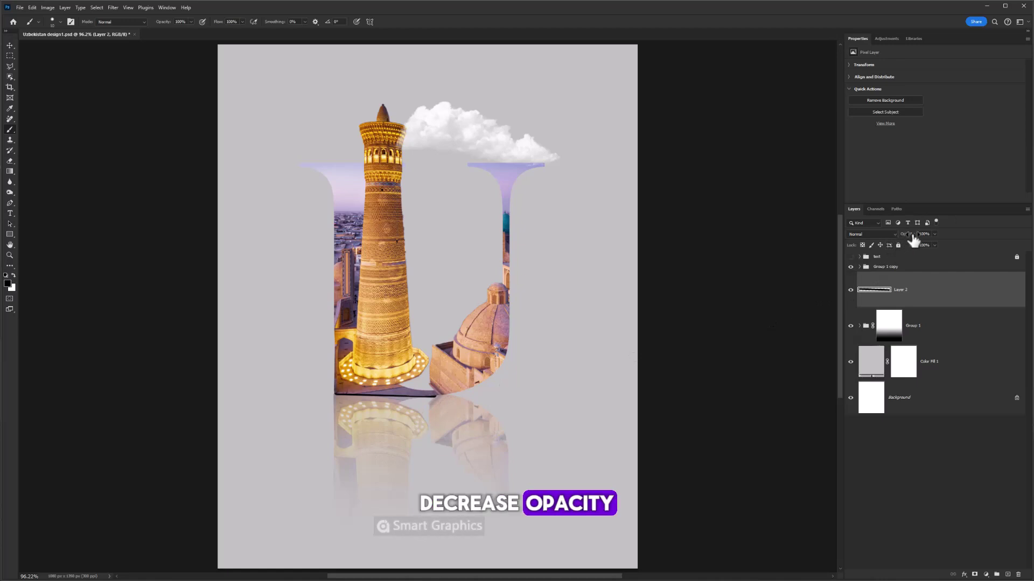
Step: Lower Layer 2's opacity to 84% and widen the shadow line to 372 px
{"action": "left_click_drag", "start_coordinate": [912, 237], "coordinate": [894, 241]}
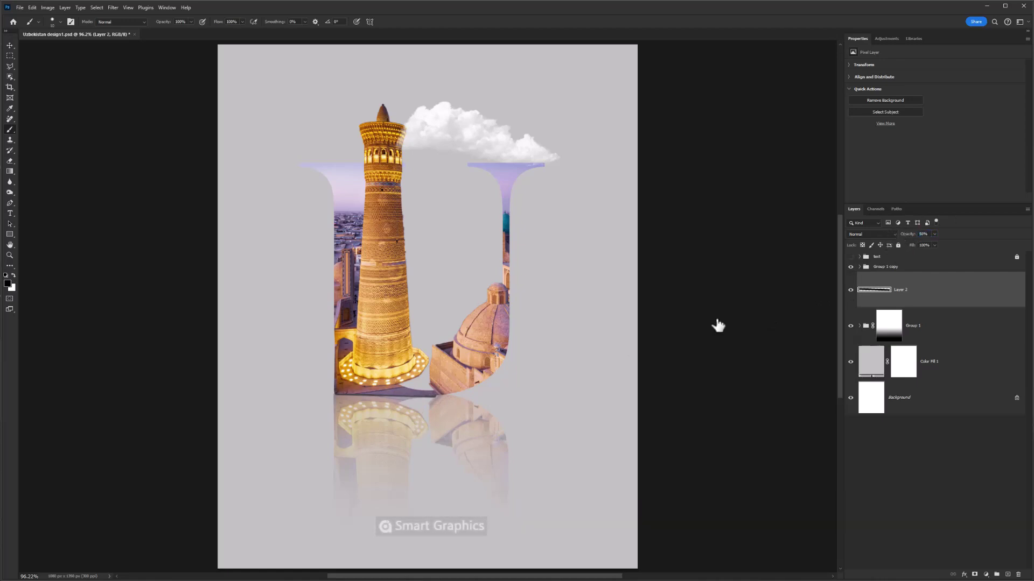
{"action": "key", "text": "ctrl+t"}
{"action": "left_click_drag", "start_coordinate": [446, 393], "coordinate": [500, 395]}
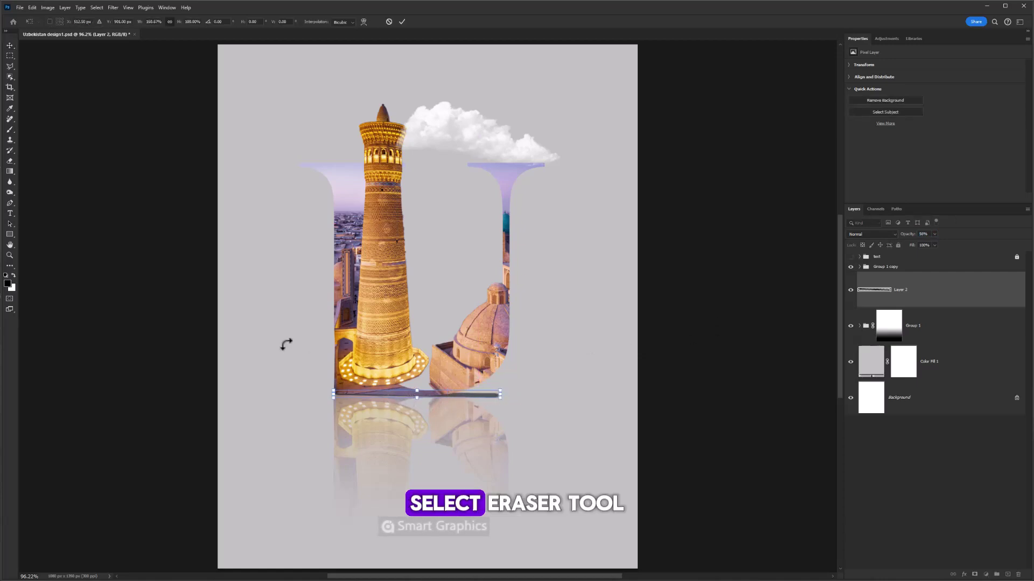
{"action": "left_click", "coordinate": [12, 160]}
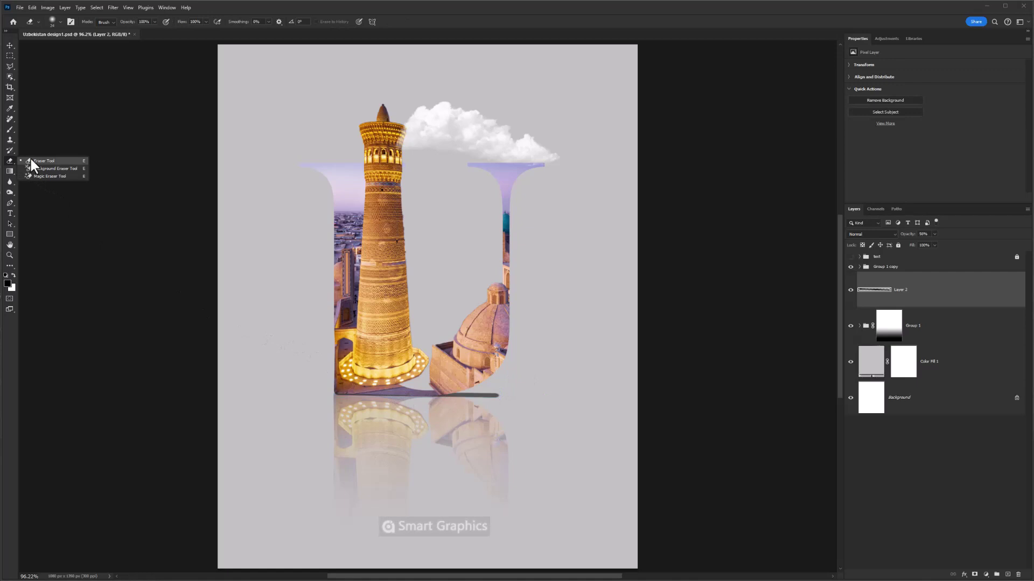
Step: Fade the shadow's right end beneath the dome with a soft round 128 px eraser
{"action": "left_click", "coordinate": [32, 160]}
{"action": "right_click", "coordinate": [508, 372]}
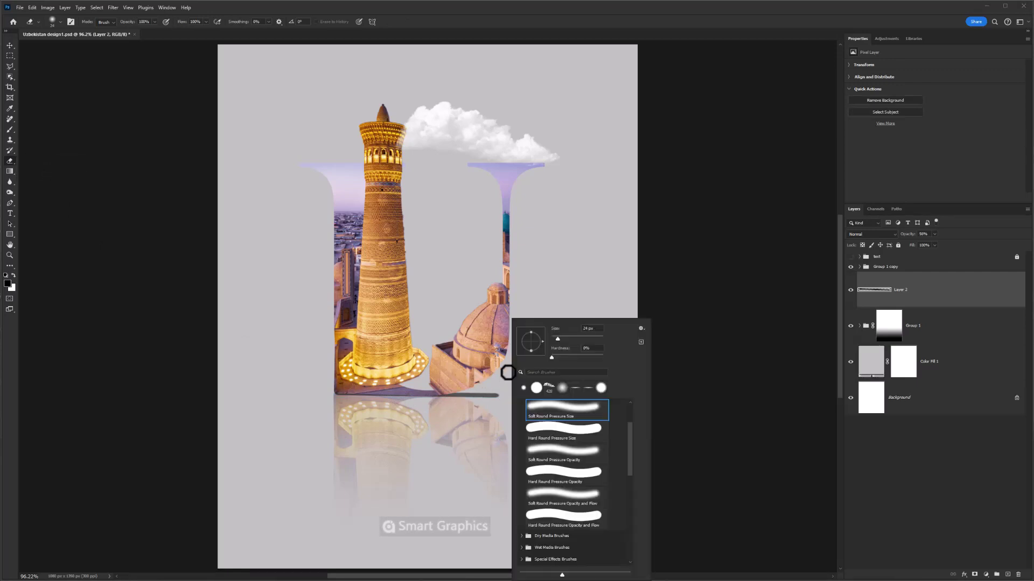
{"action": "double_click", "coordinate": [555, 415]}
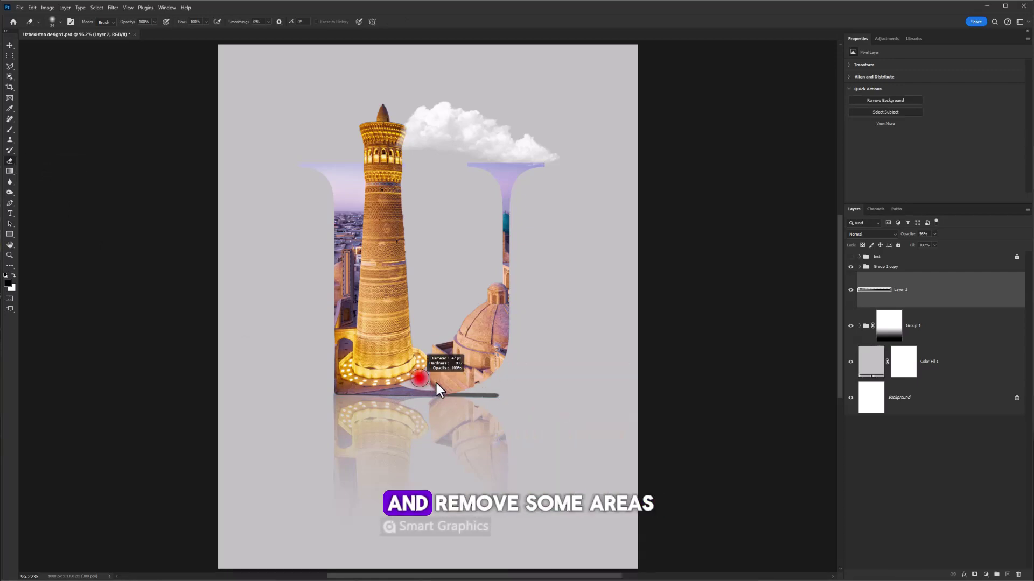
{"action": "left_click_drag", "start_coordinate": [435, 380], "coordinate": [503, 396]}
{"action": "left_click", "coordinate": [490, 369]}
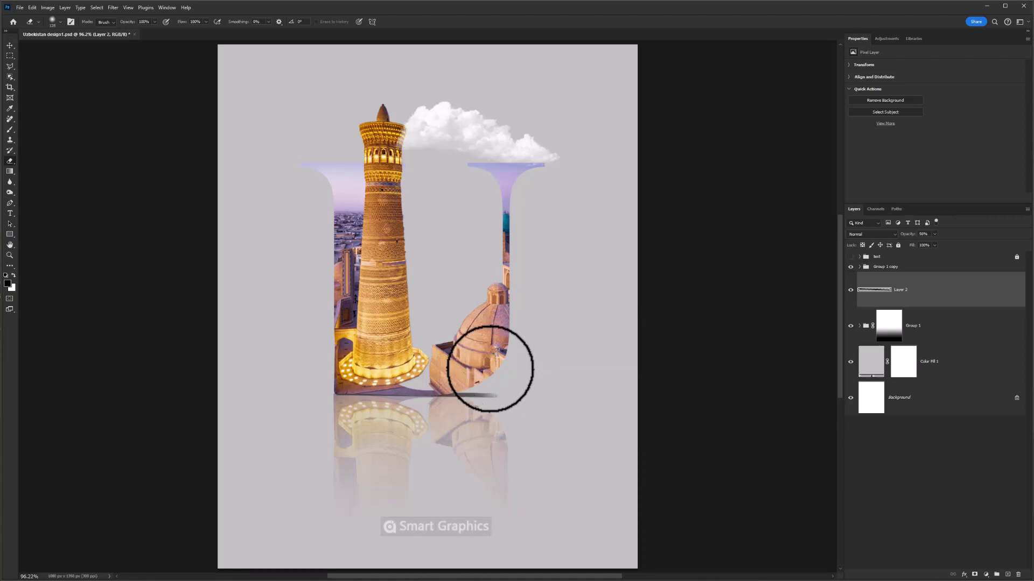
{"action": "left_click", "coordinate": [490, 369]}
{"action": "left_click", "coordinate": [930, 404]}
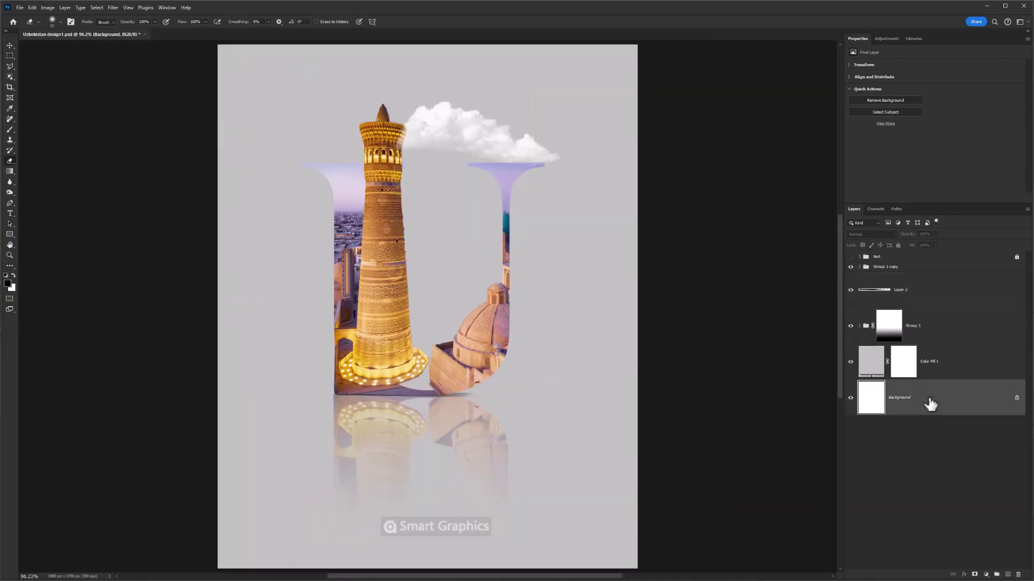
{"action": "left_click", "coordinate": [897, 293]}
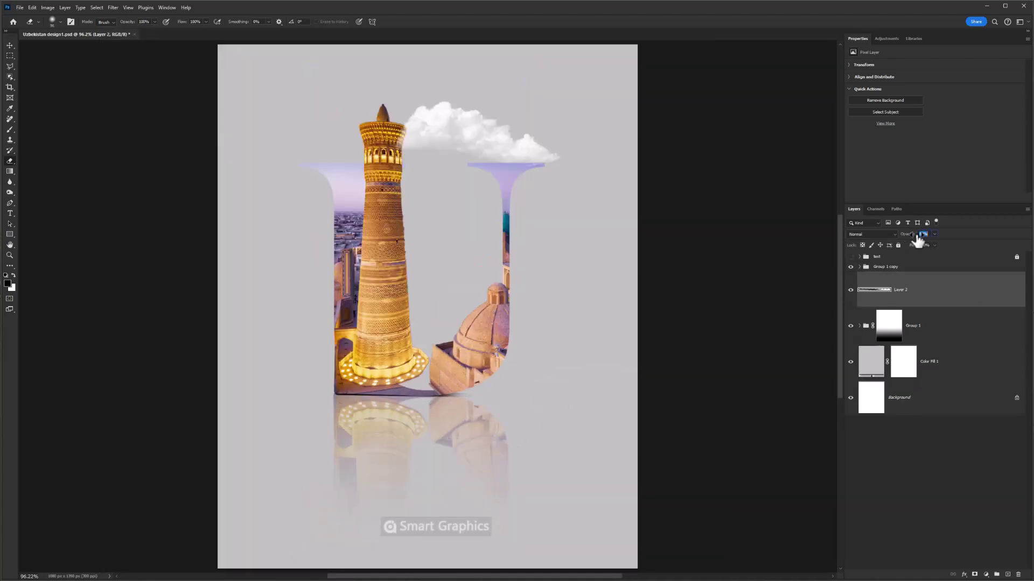
{"action": "scroll", "coordinate": [574, 395], "scroll_direction": "down", "scroll_amount": 1}
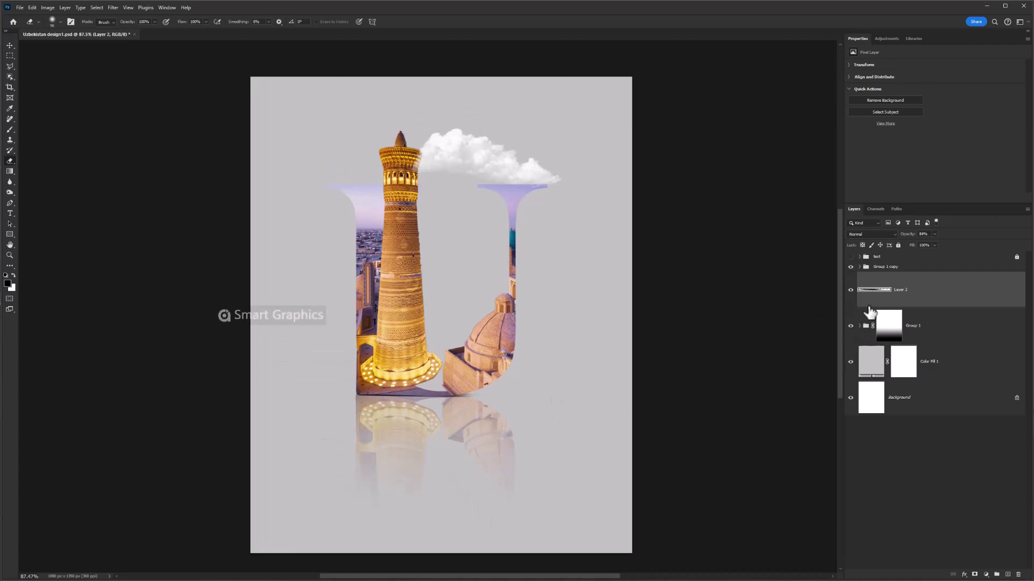
Step: Make the text group visible, revealing the 'Uzbekistan' title and small credit line
{"action": "left_click", "coordinate": [851, 258]}
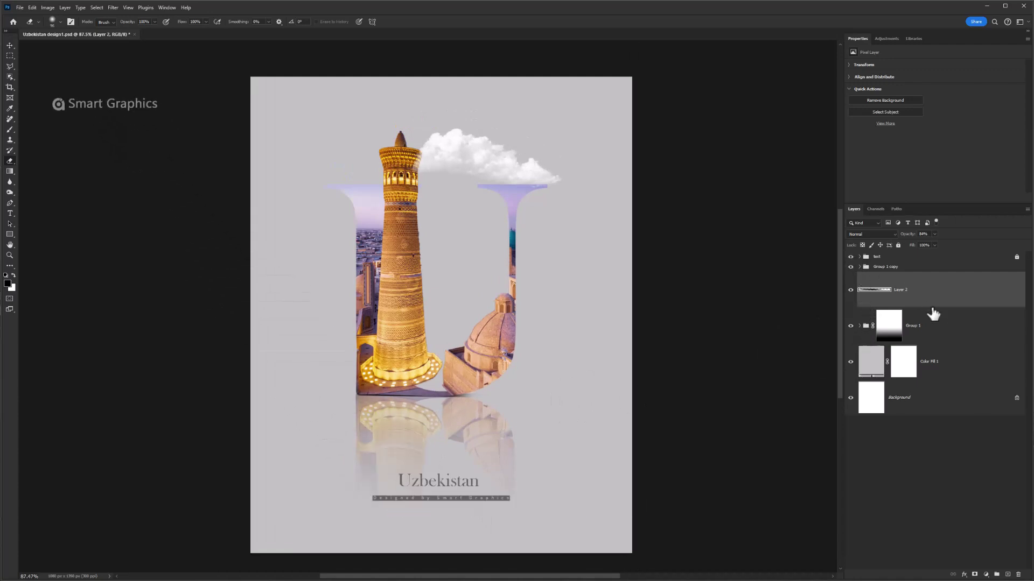